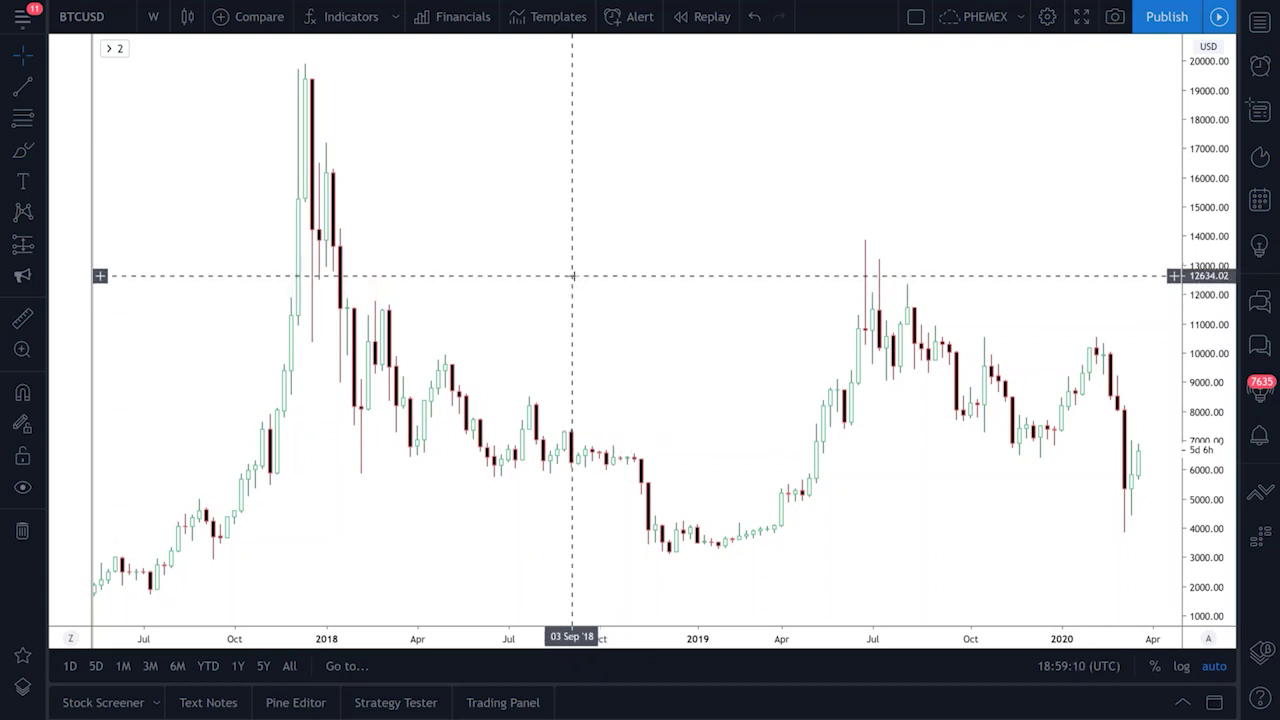
Open Chart settings for the BTCUSD weekly chart from its right-click menu
right_click(655, 246)
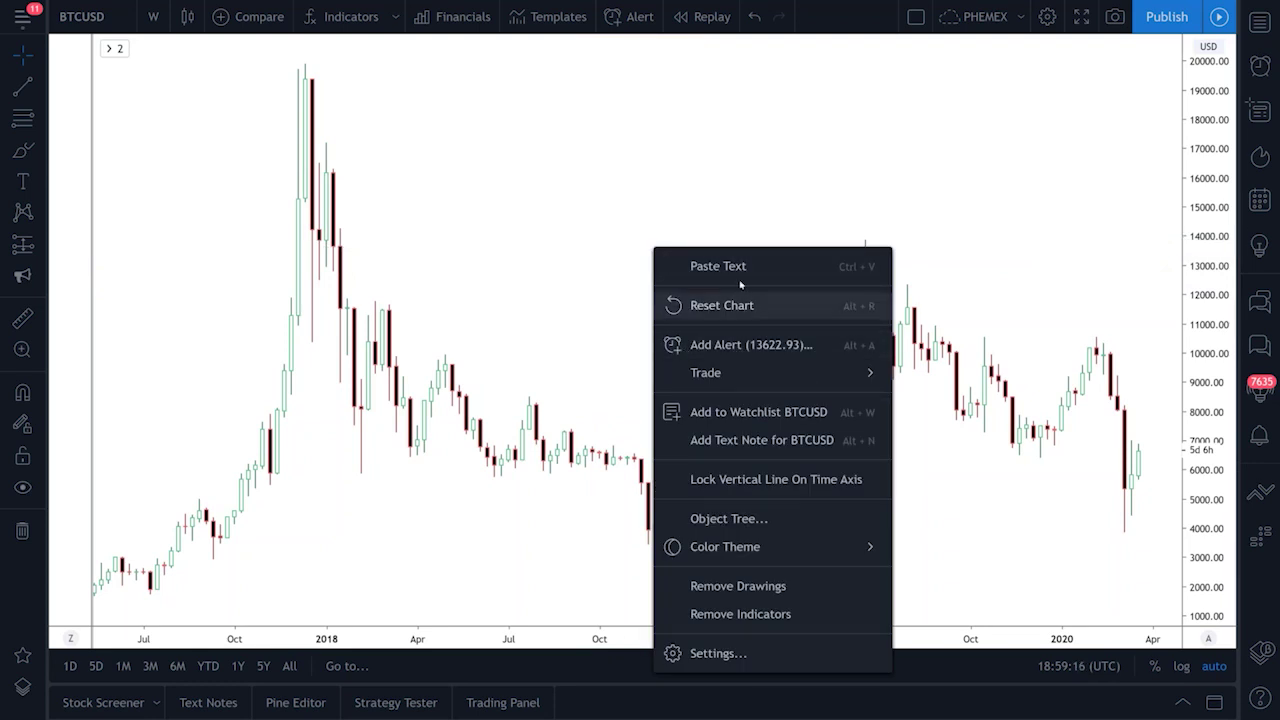
mouse_move(763, 549)
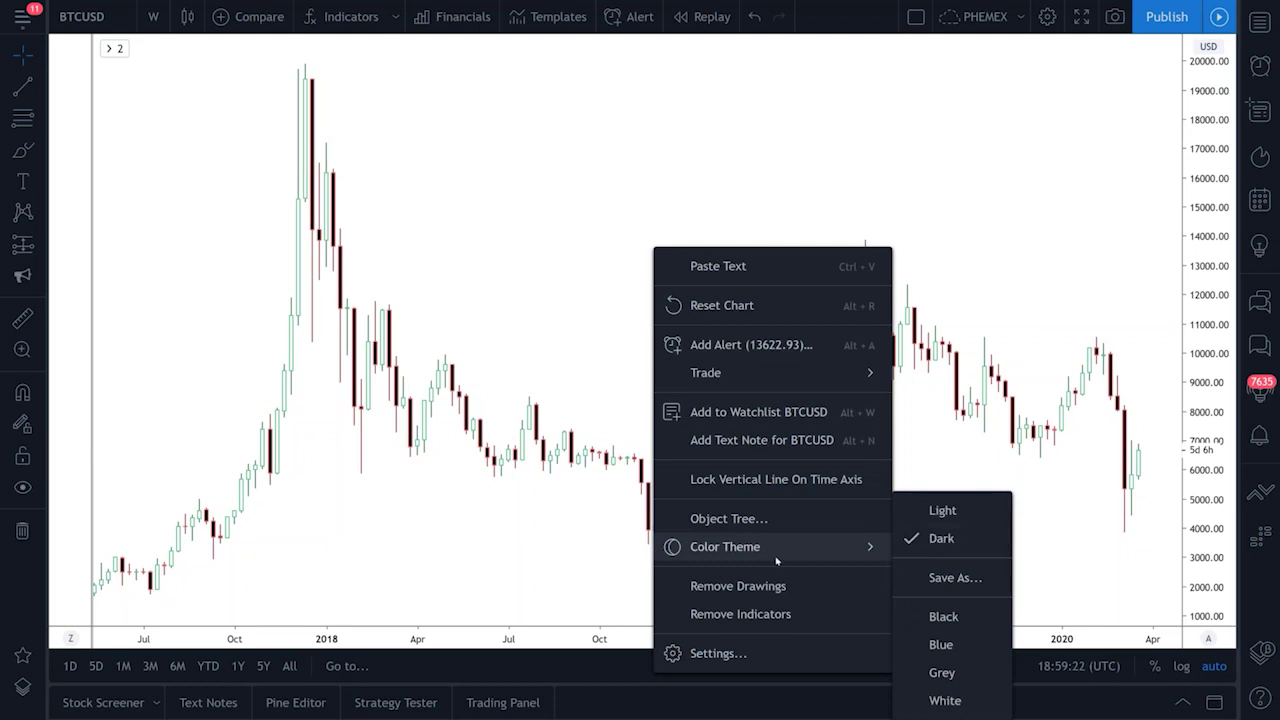
left_click(738, 651)
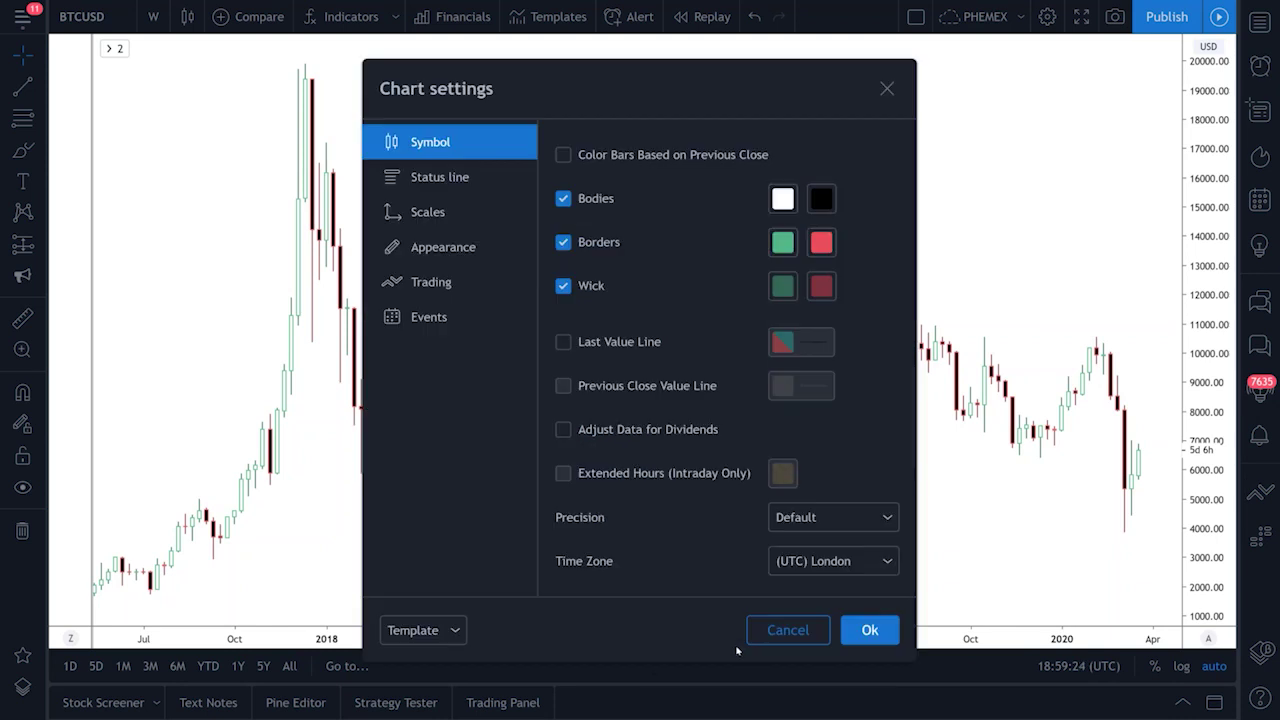
Review the rising and falling candle body colours, leaving them black
left_click_drag(600, 71, 630, 42)
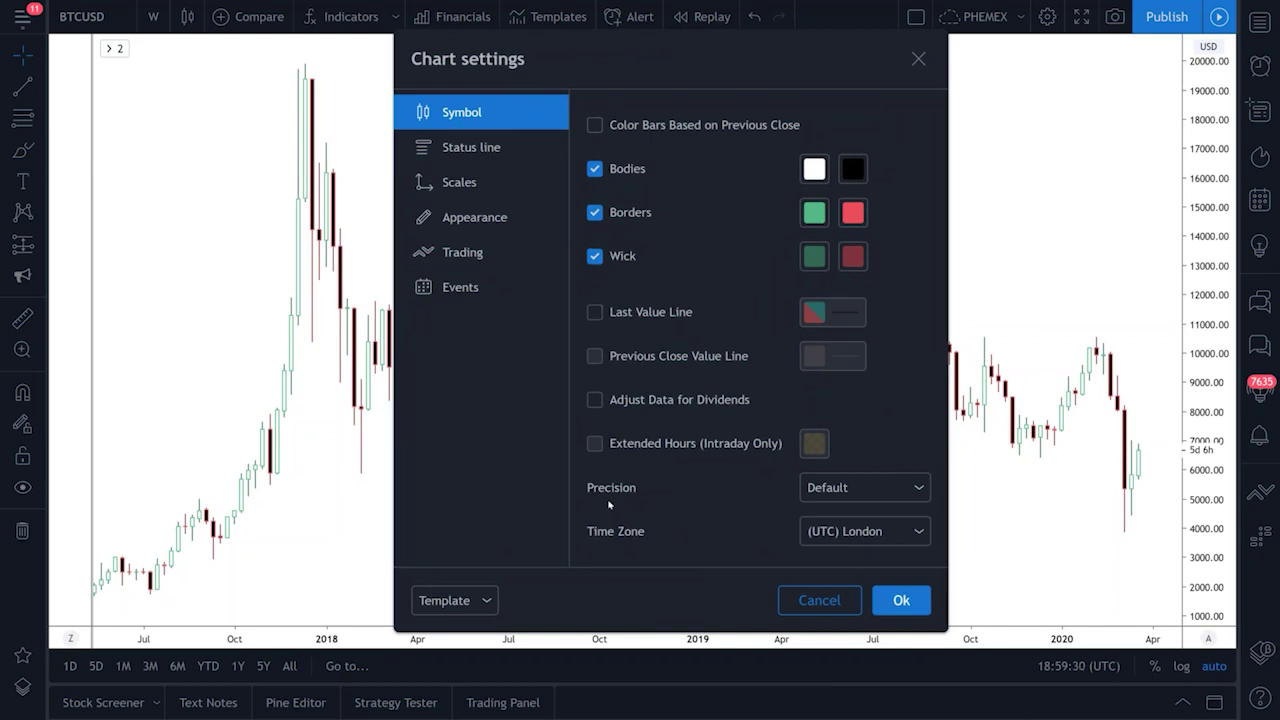
left_click(815, 170)
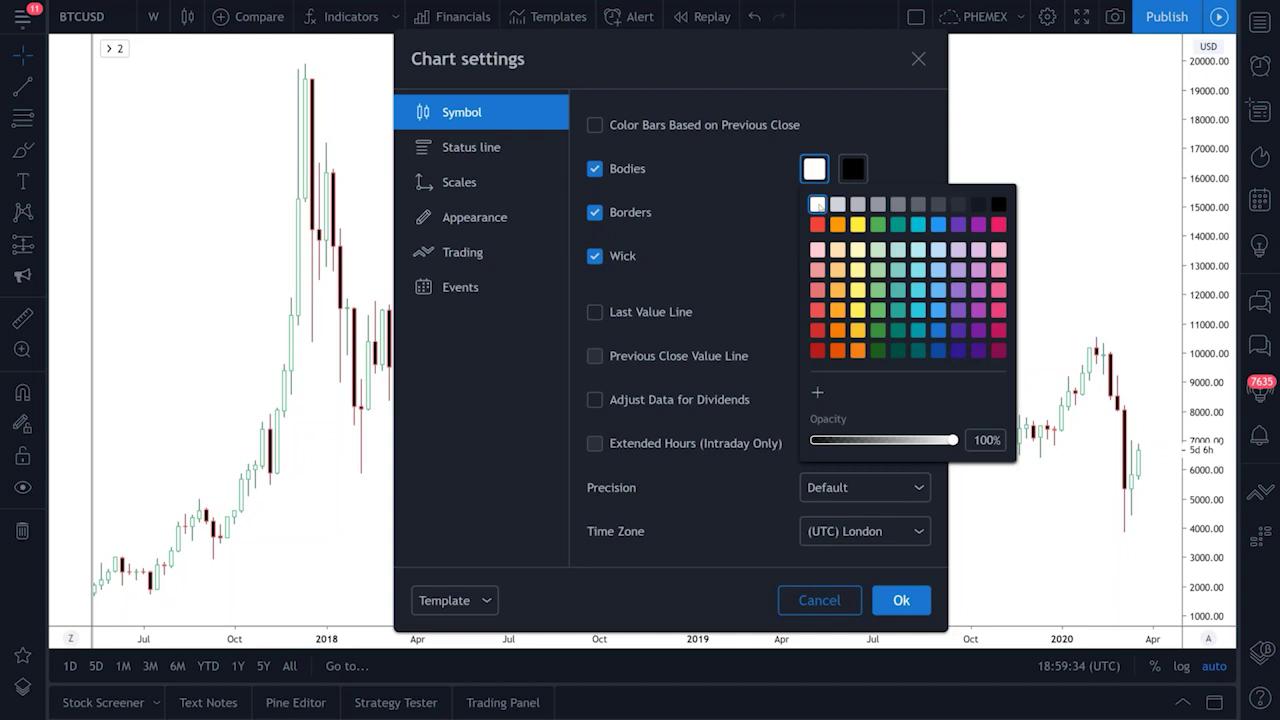
left_click(853, 170)
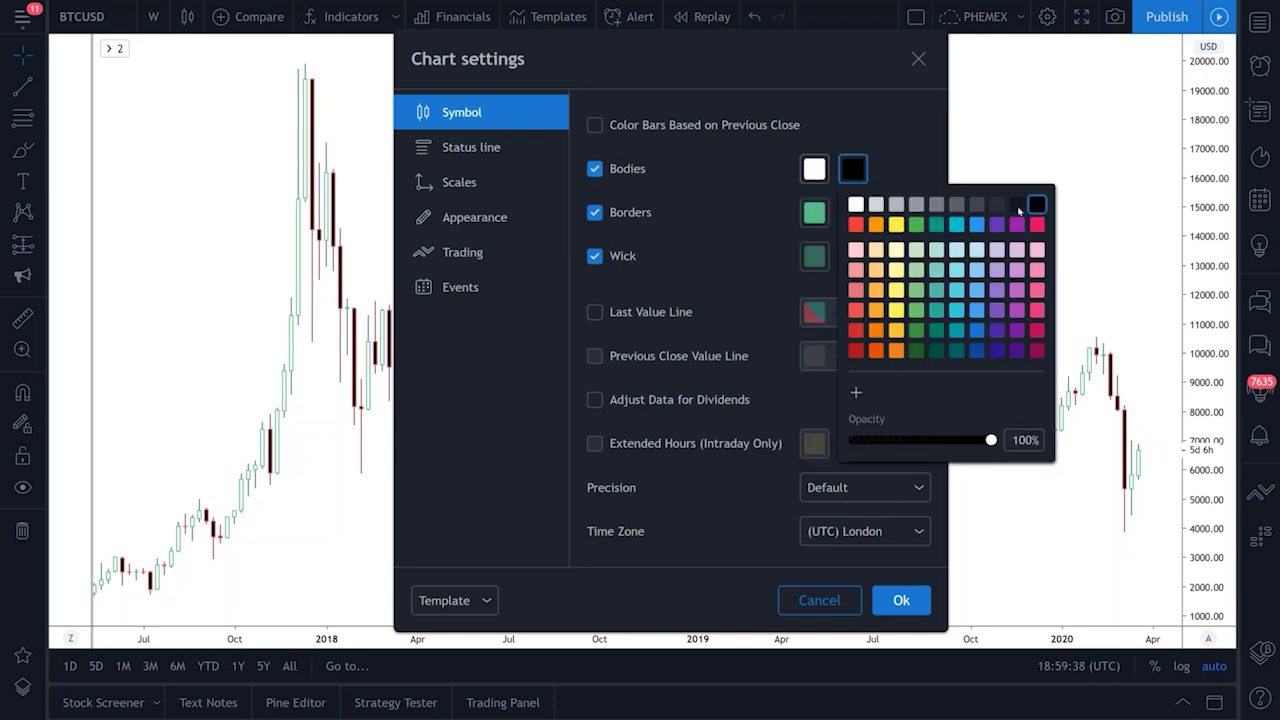
left_click(1037, 208)
Leave the border and wick colours unchanged and show the Status line settings
left_click(816, 213)
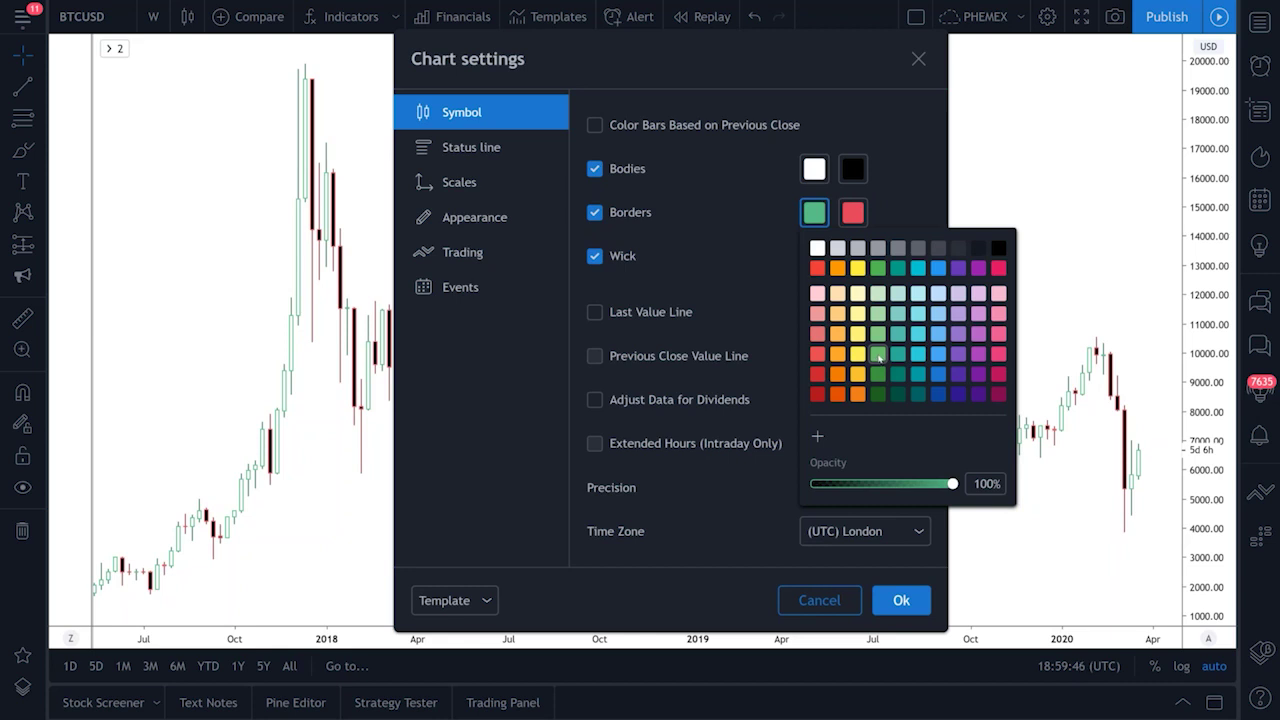
left_click(848, 218)
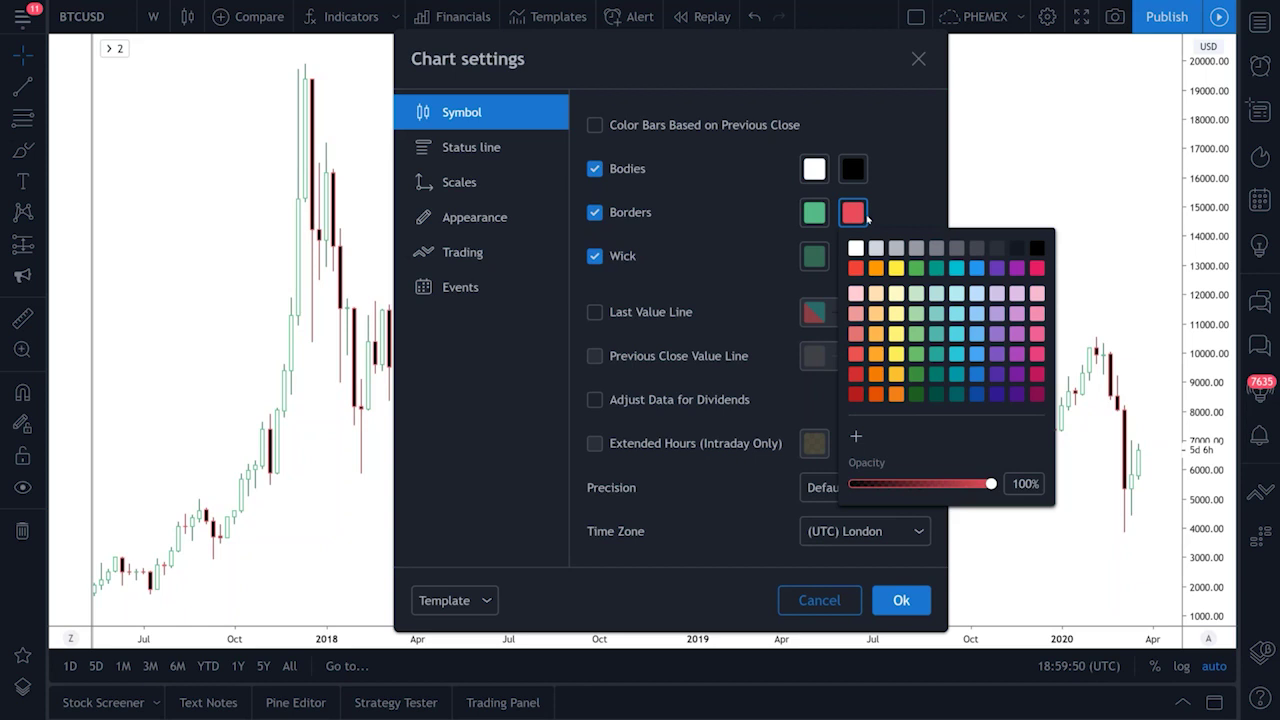
left_click(889, 212)
left_click(815, 257)
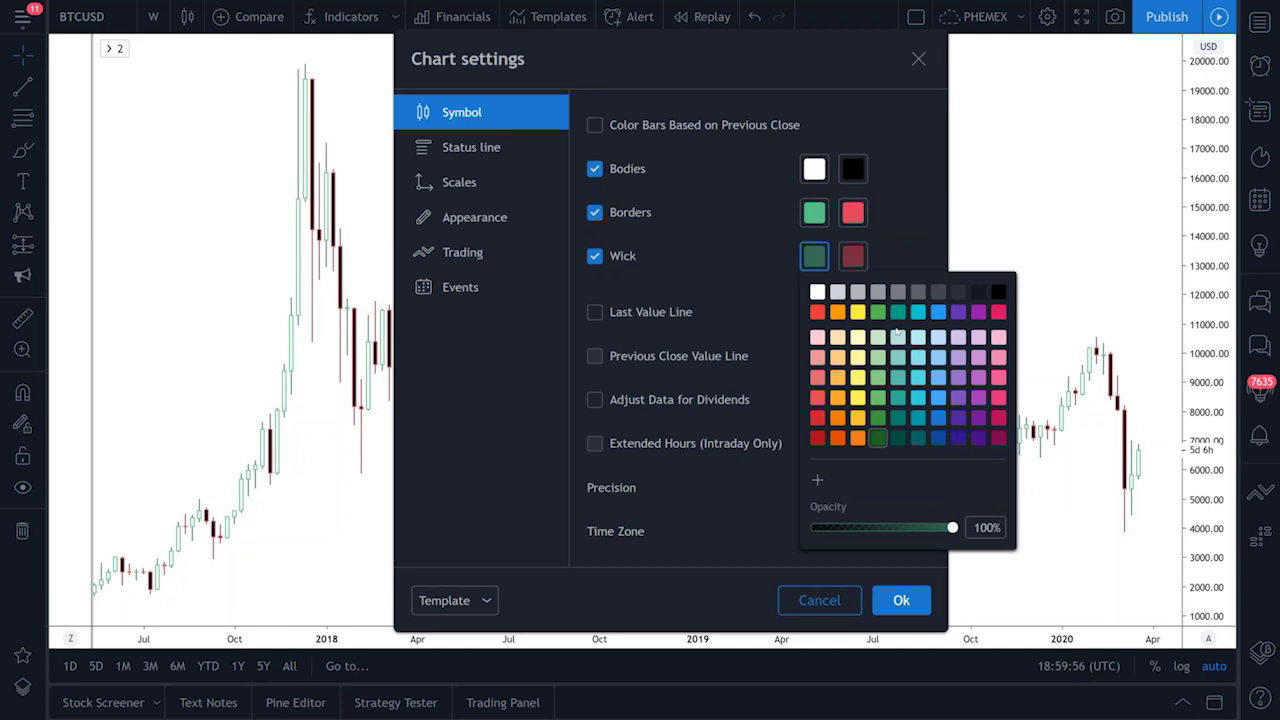
left_click(852, 256)
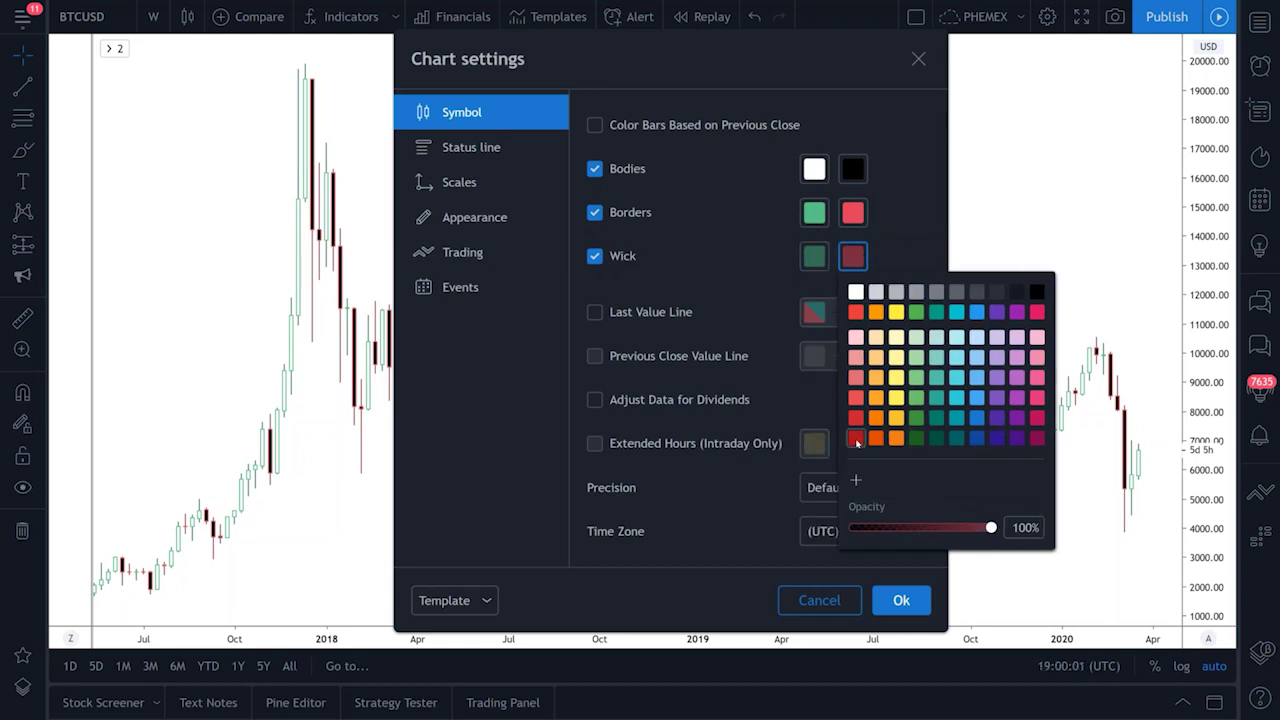
left_click(760, 225)
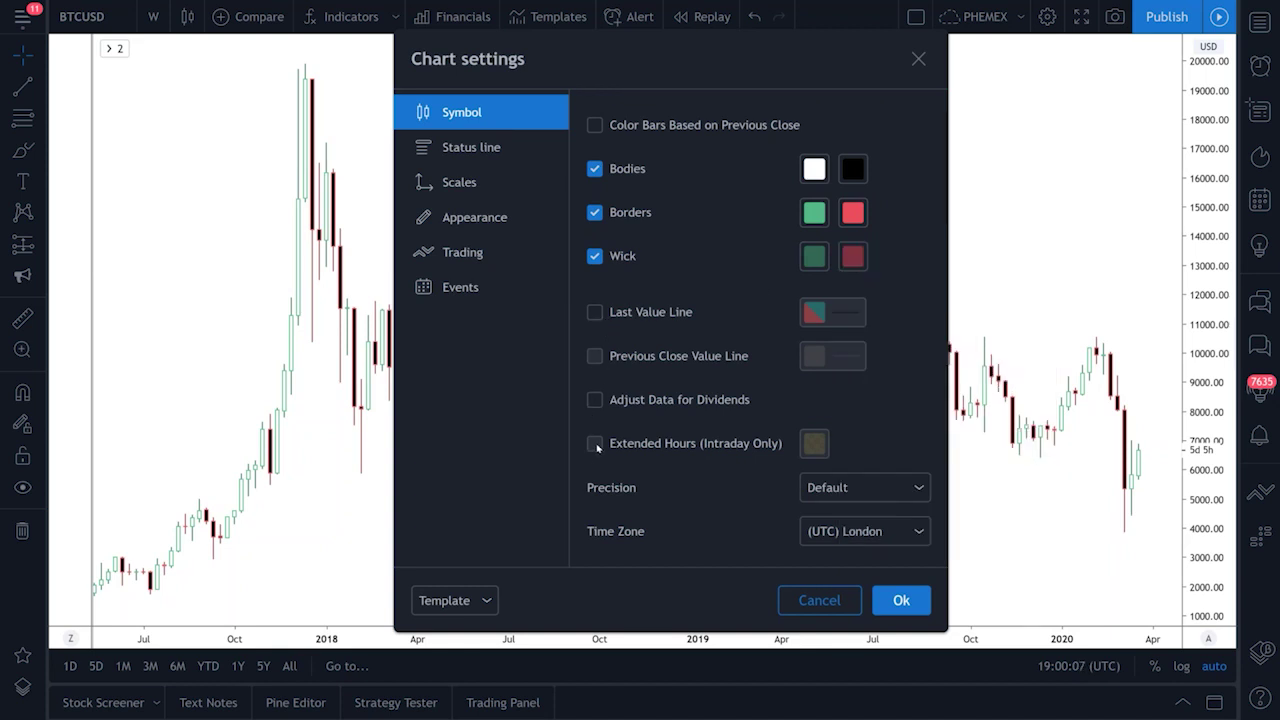
left_click(472, 152)
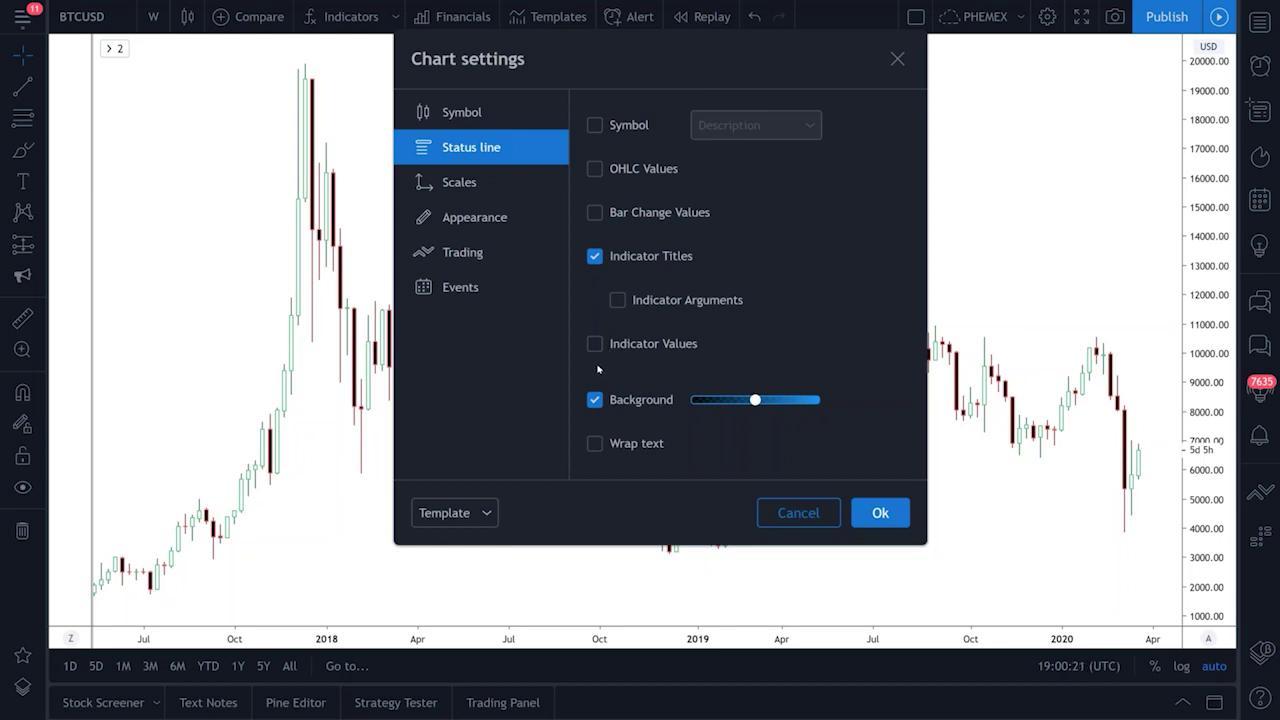
Look over the Appearance settings, then confirm Chart settings with Ok
left_click(470, 220)
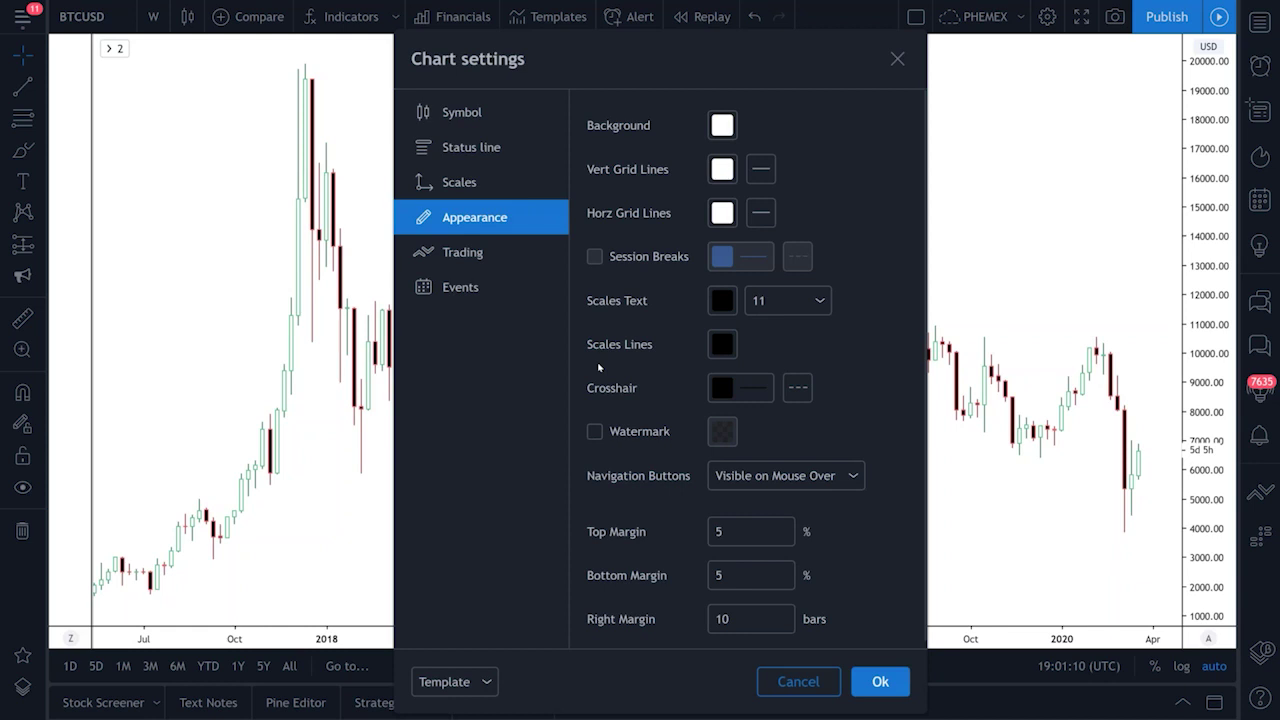
left_click(880, 681)
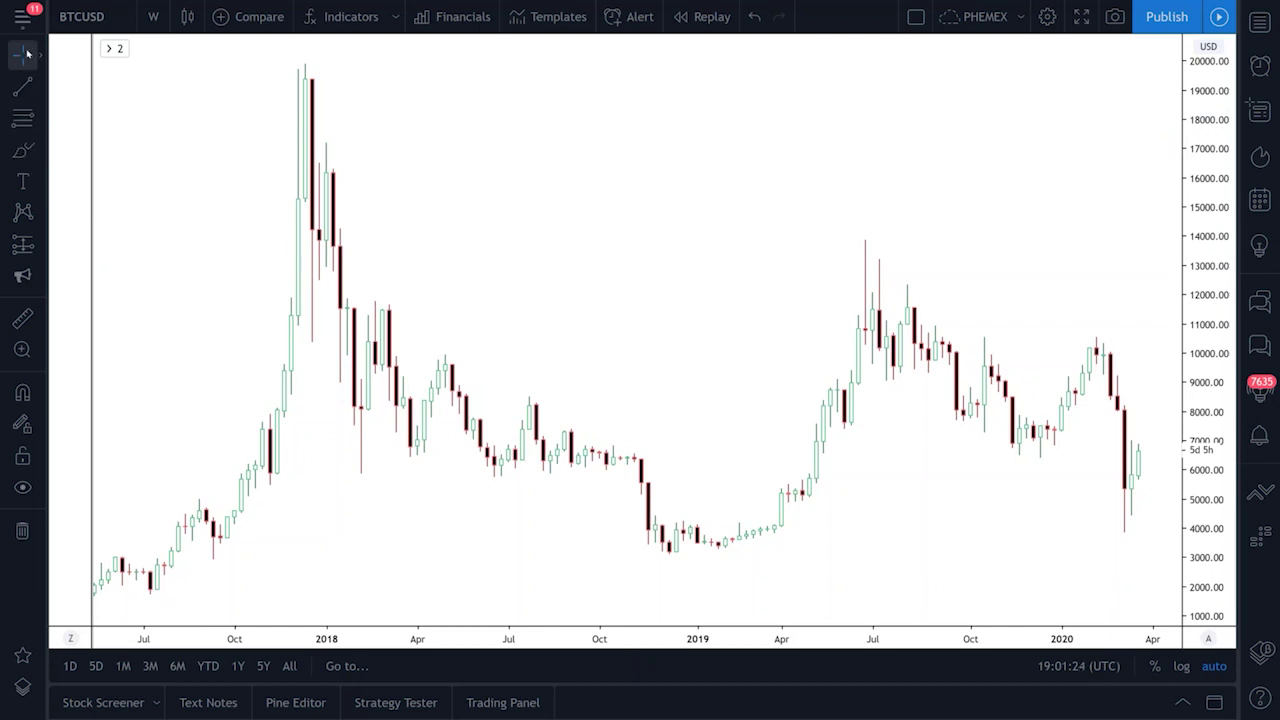
Draw a Fib Retracement from about 17308 (mid-2018) down to about 10806 (spring 2019)
left_click(39, 119)
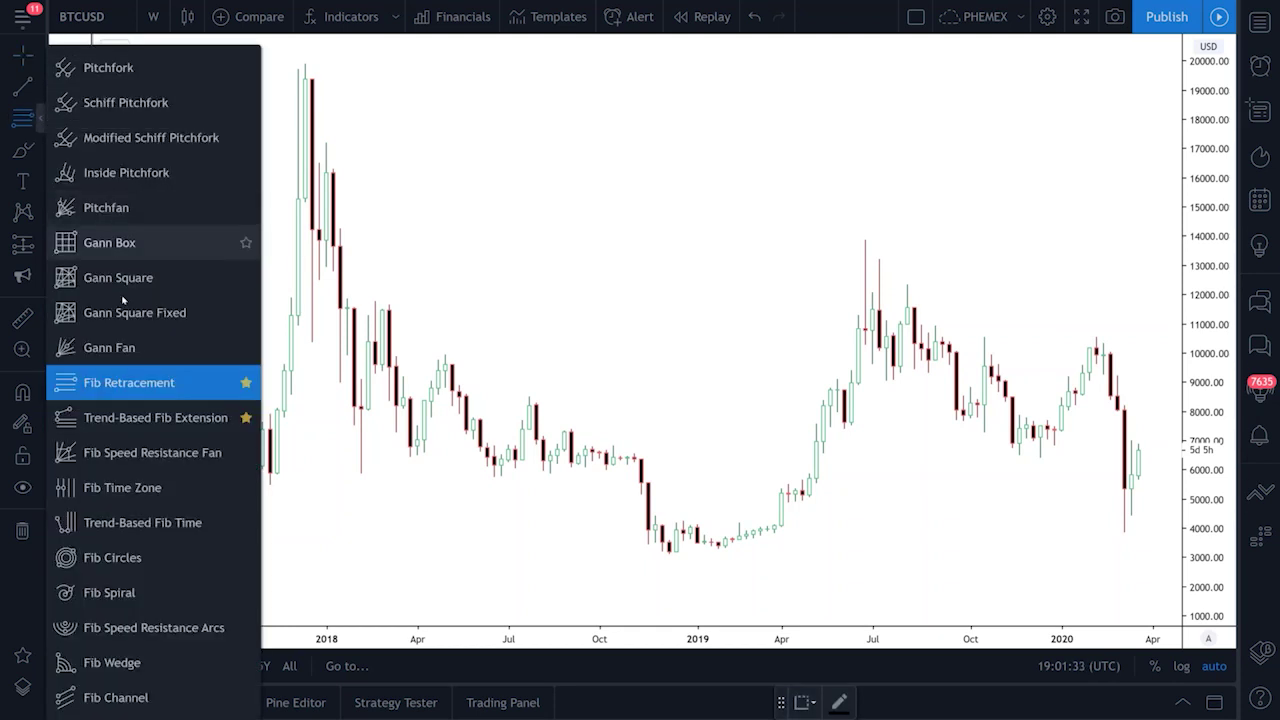
left_click(134, 384)
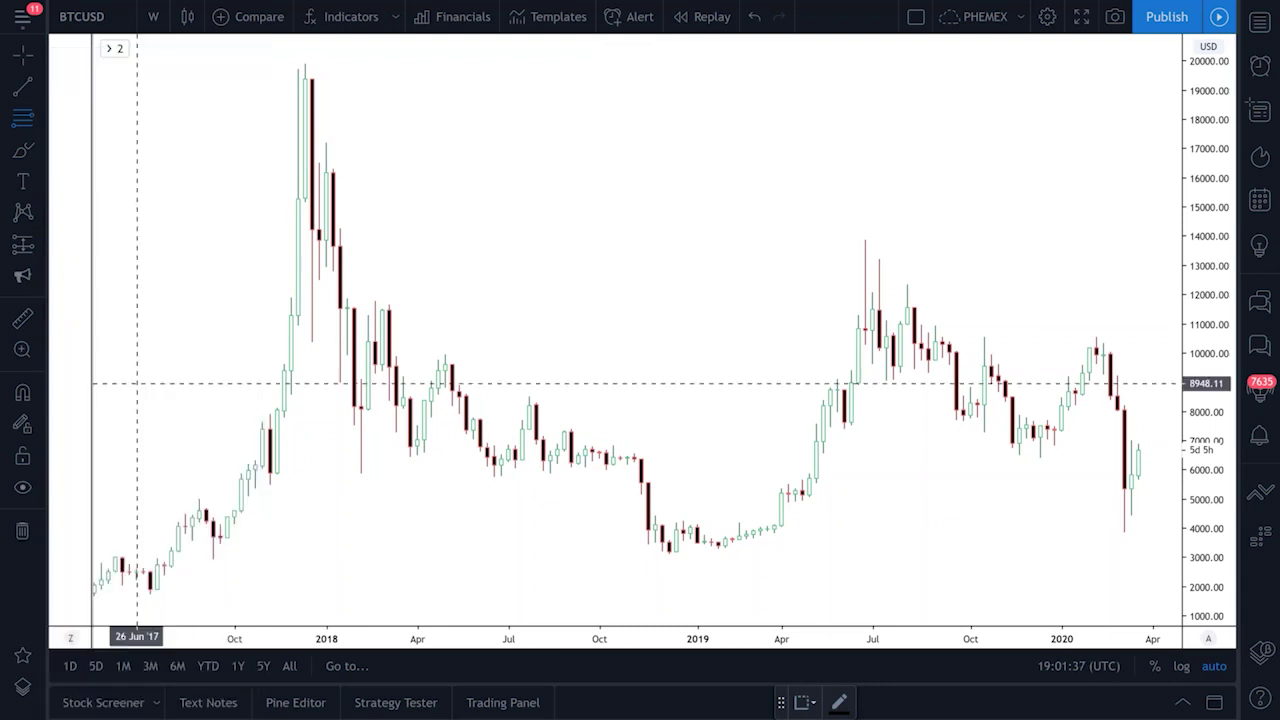
left_click(481, 140)
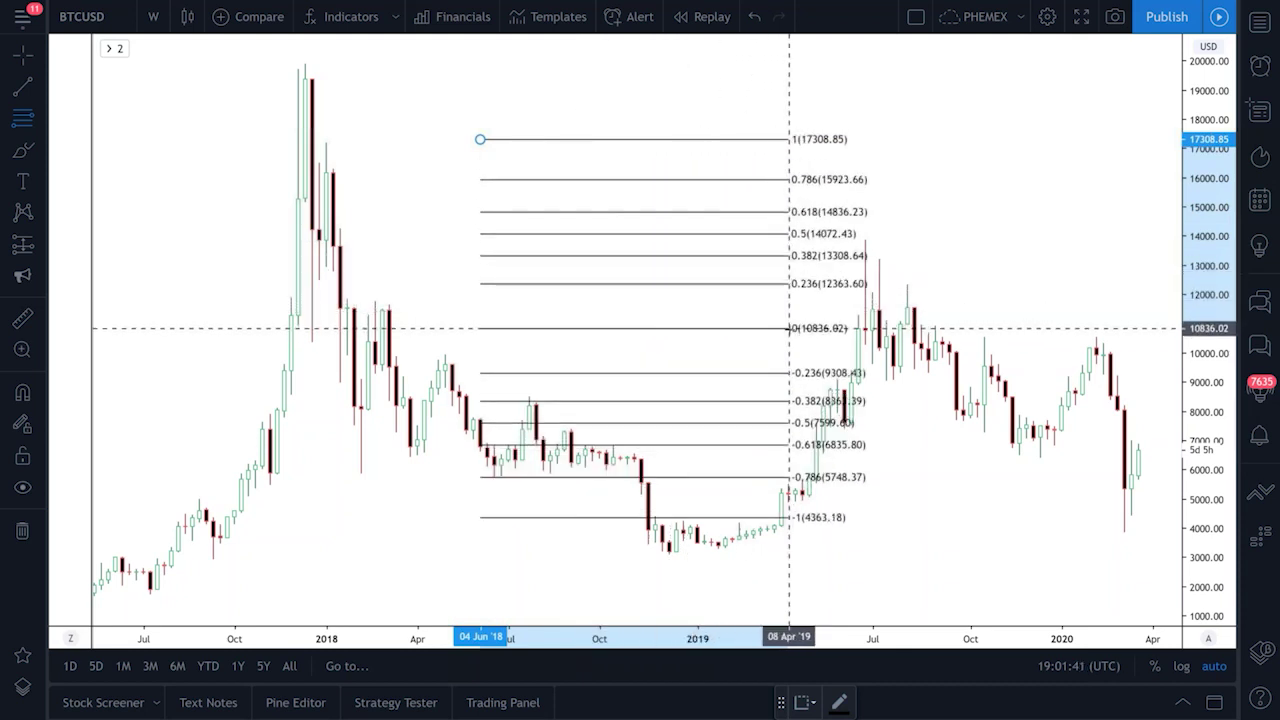
left_click(810, 329)
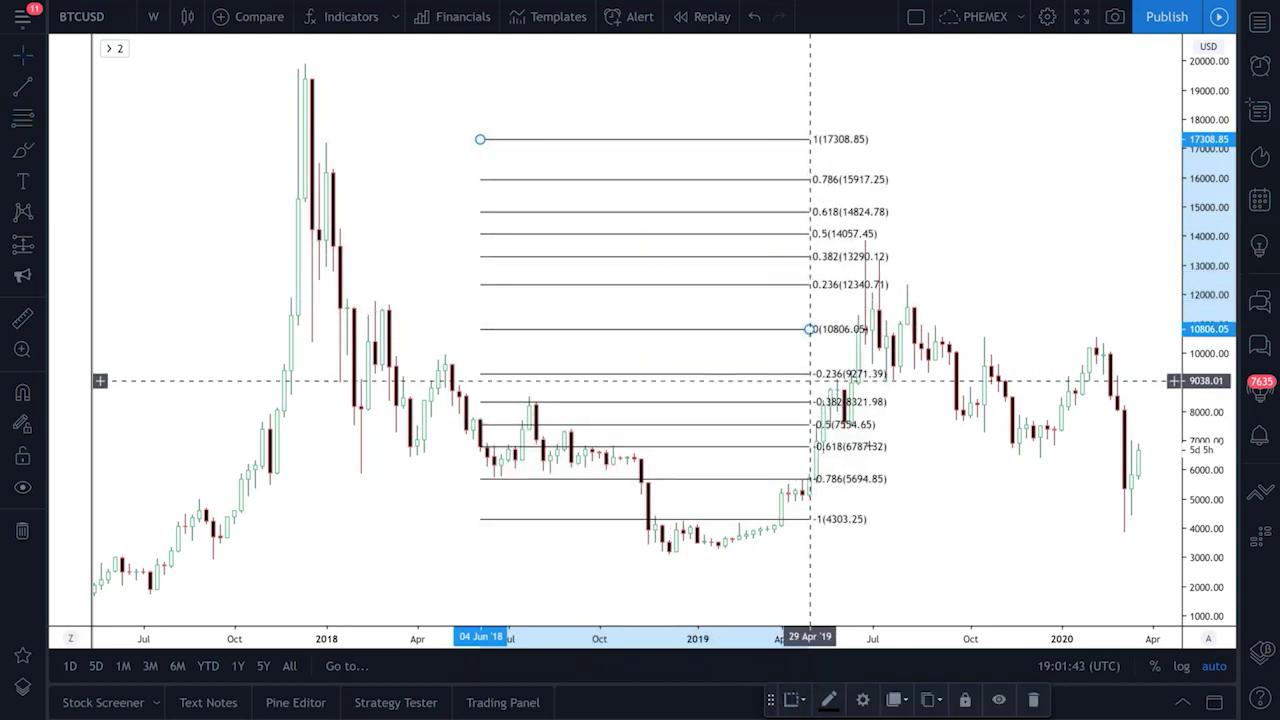
left_click(614, 139)
double_click(614, 139)
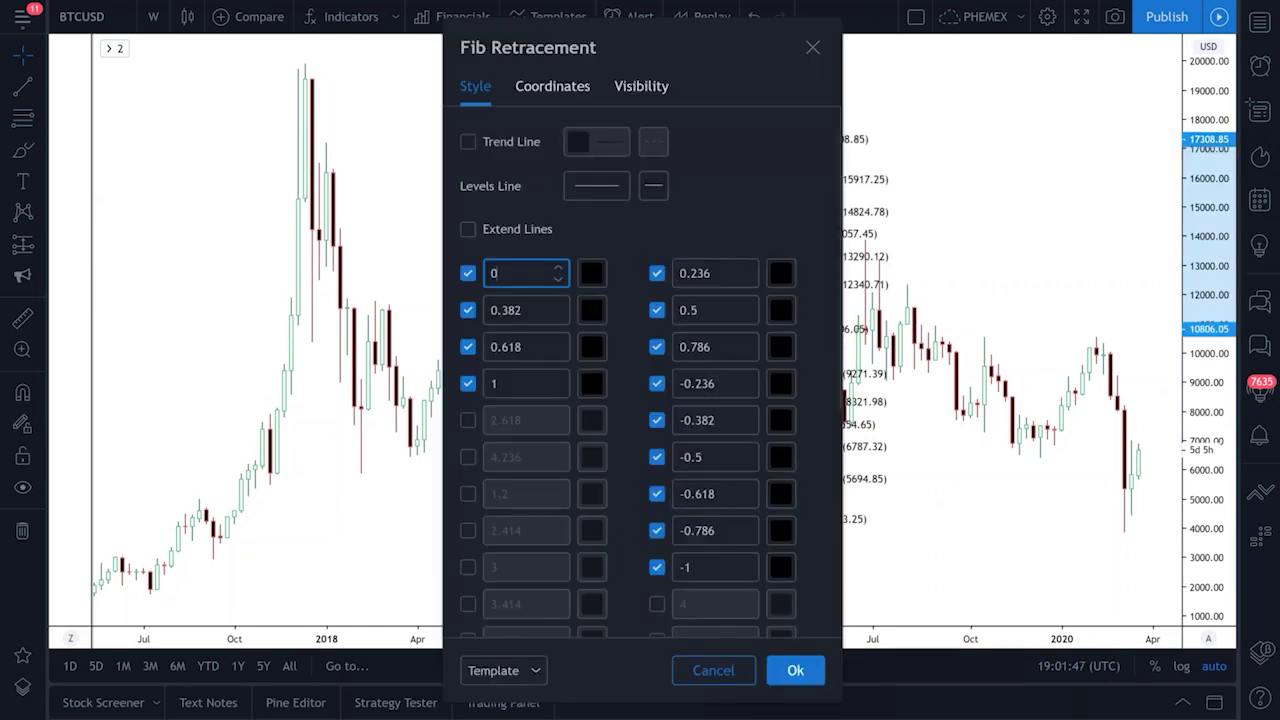
left_click_drag(694, 49, 686, 38)
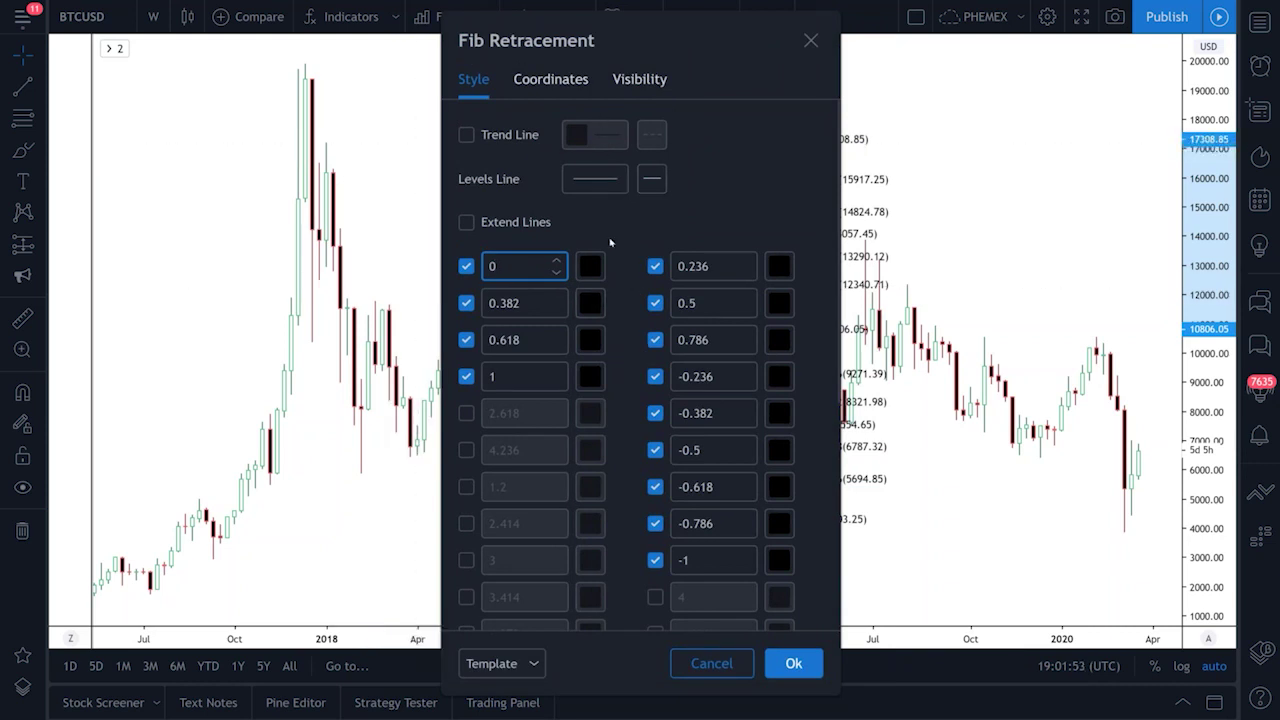
scroll(500, 159, "down", 2)
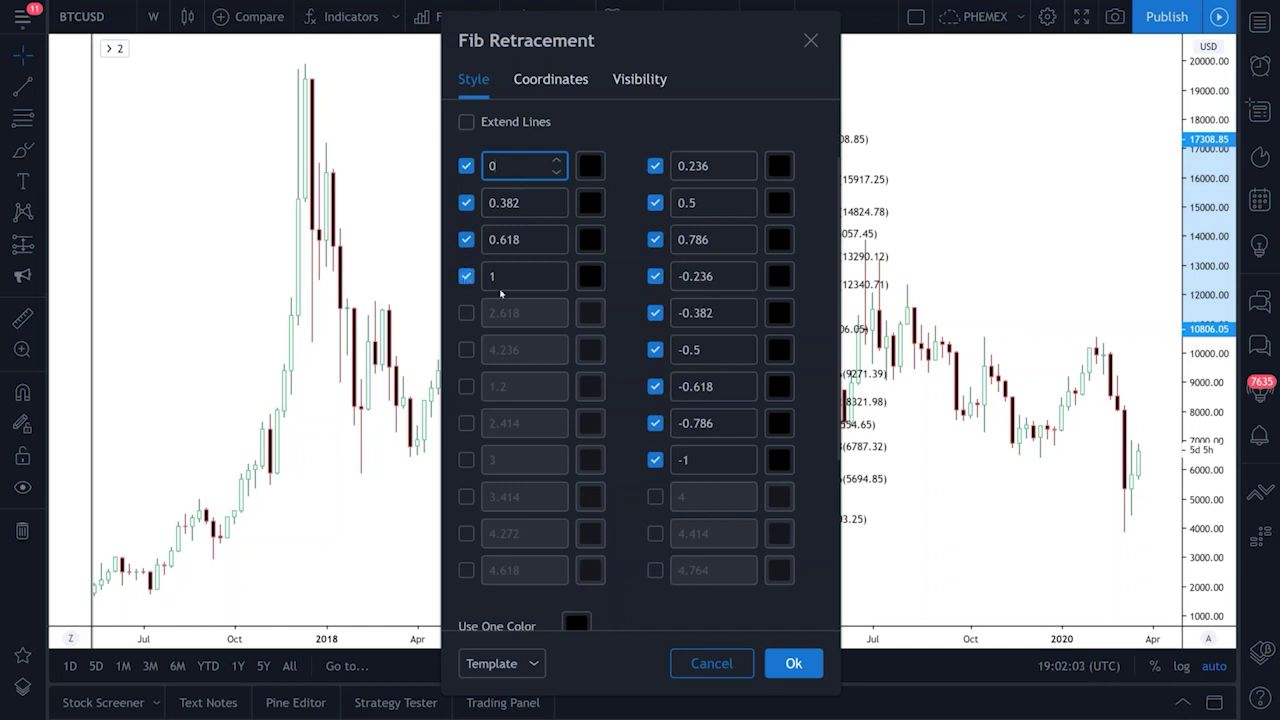
scroll(617, 302, "down", 1)
scroll(619, 307, "down", 1)
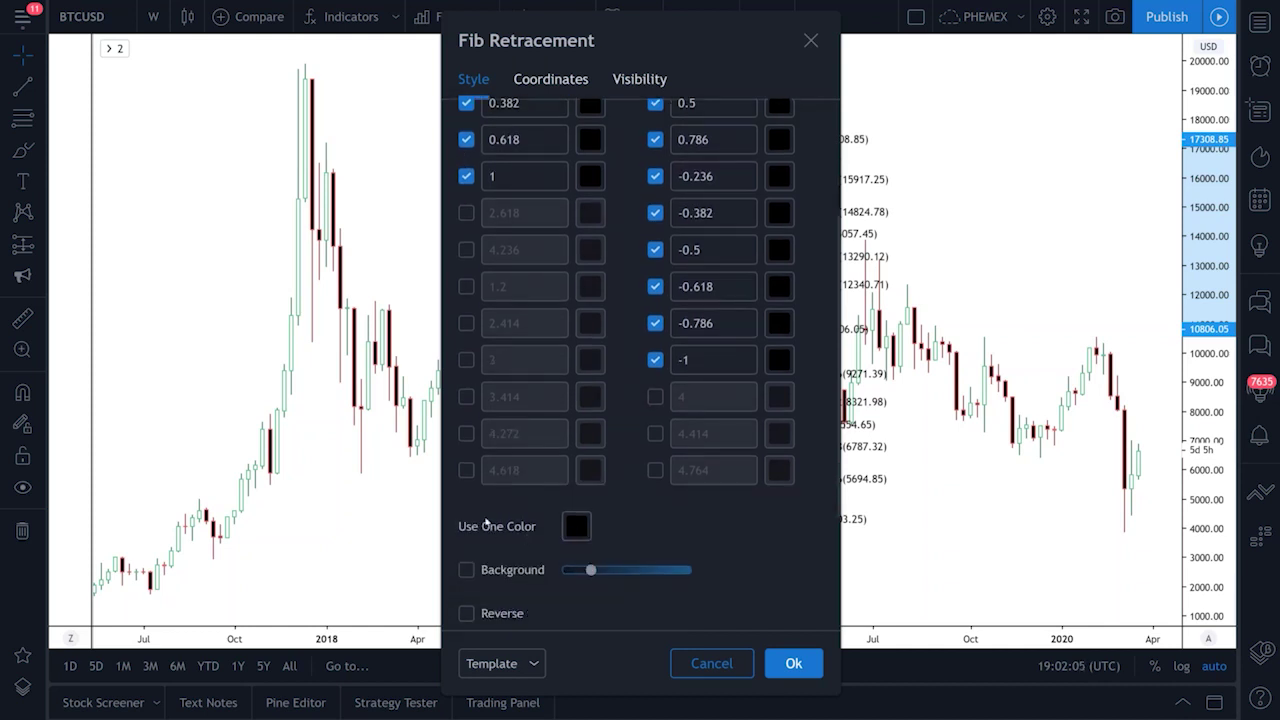
scroll(593, 533, "down", 2)
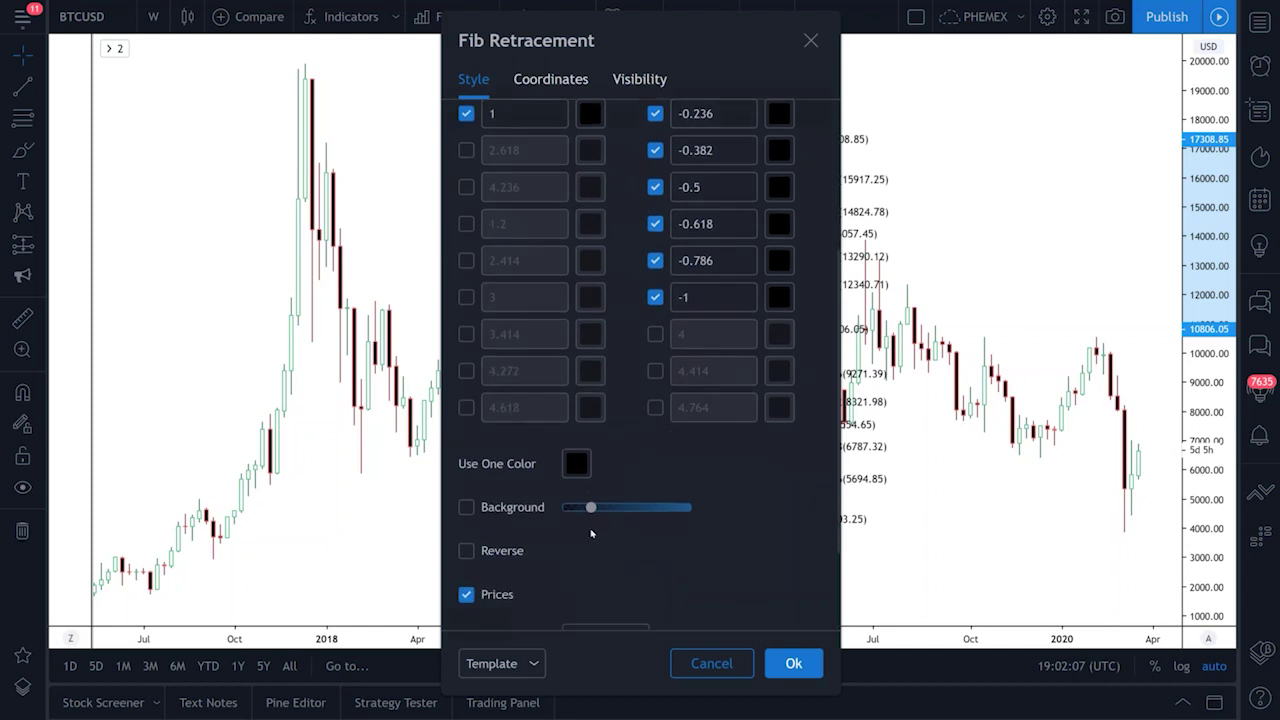
scroll(471, 516, "down", 2)
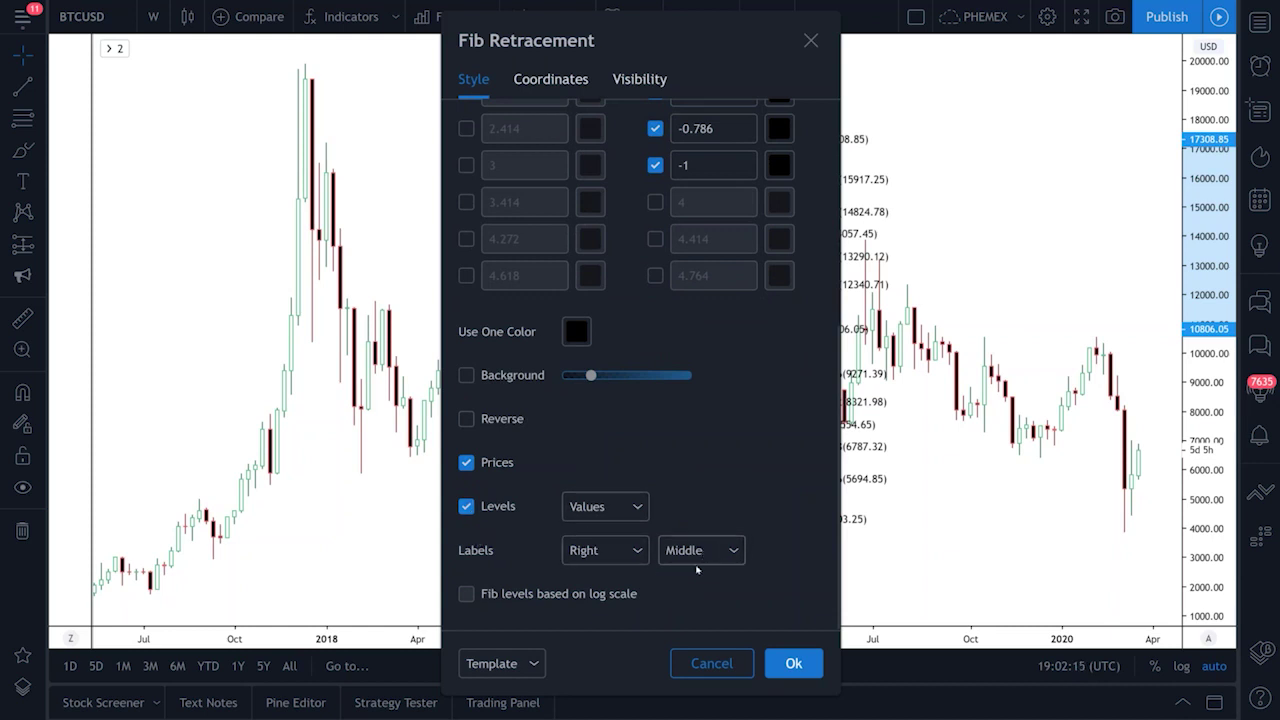
scroll(480, 592, "up", 1)
scroll(600, 615, "down", 1)
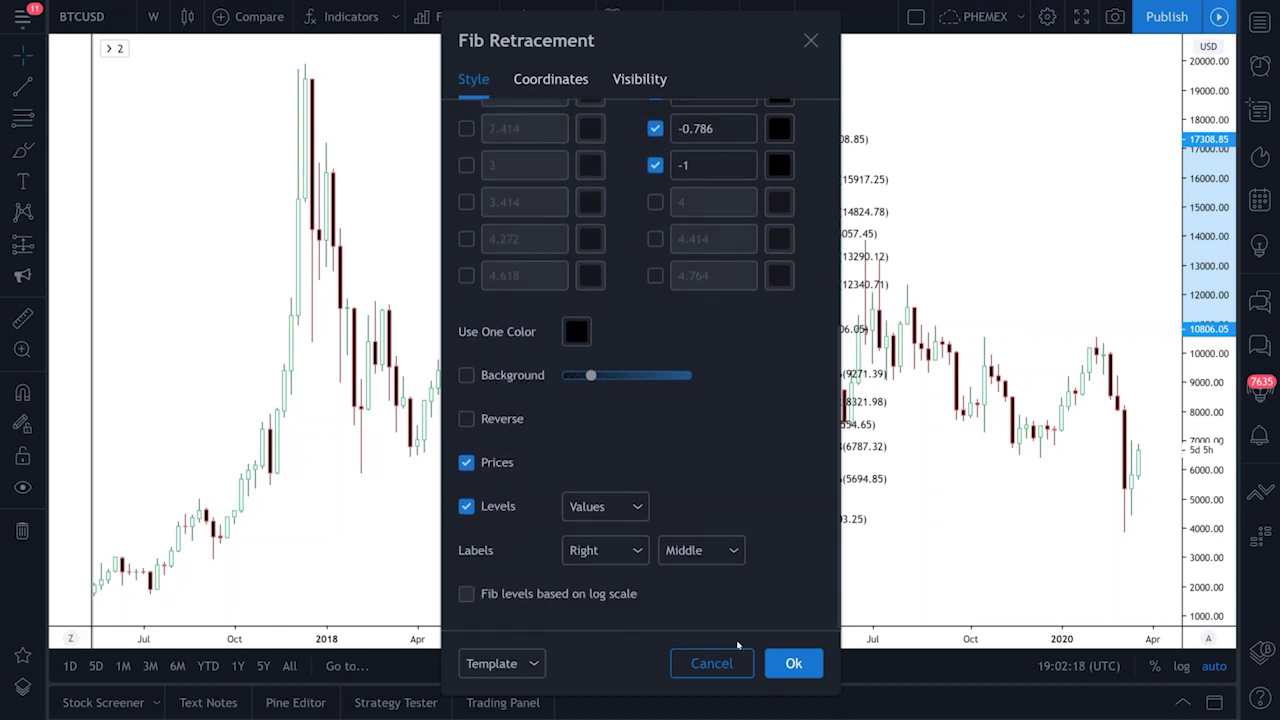
left_click(793, 663)
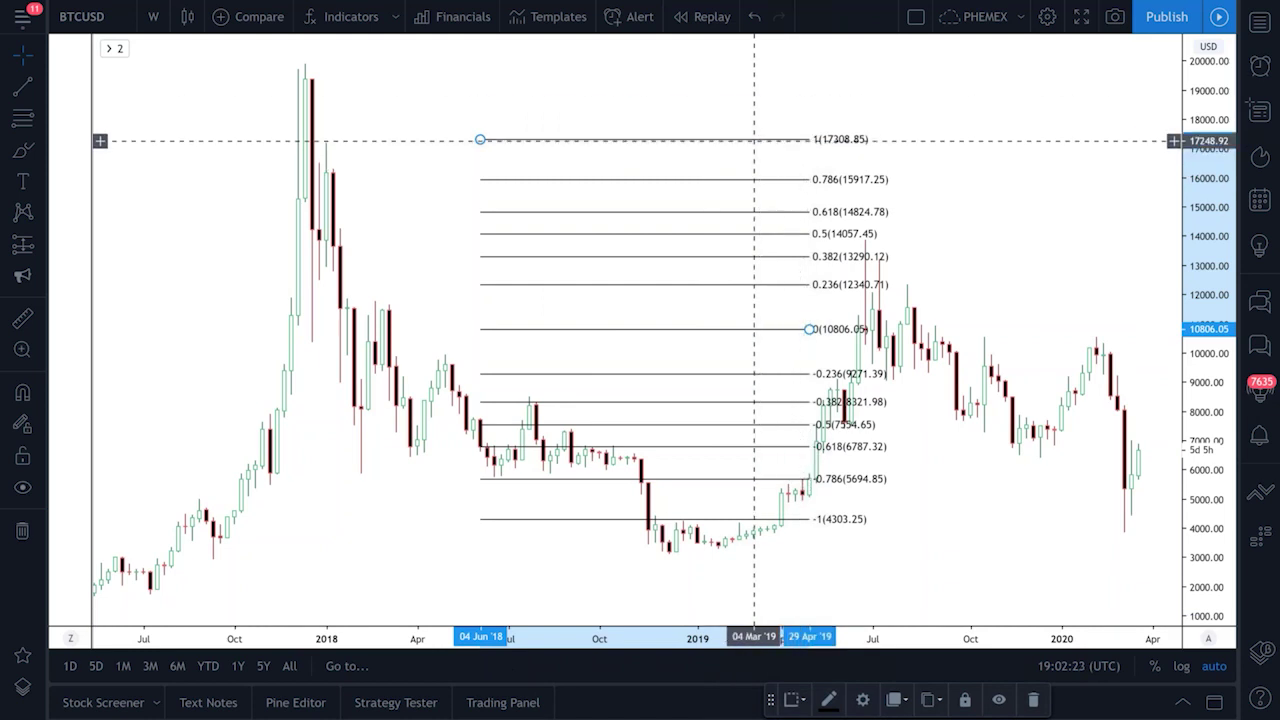
Delete the selected Fib Retracement and remove MA Cross 50 & 200 from the legend
key("Delete")
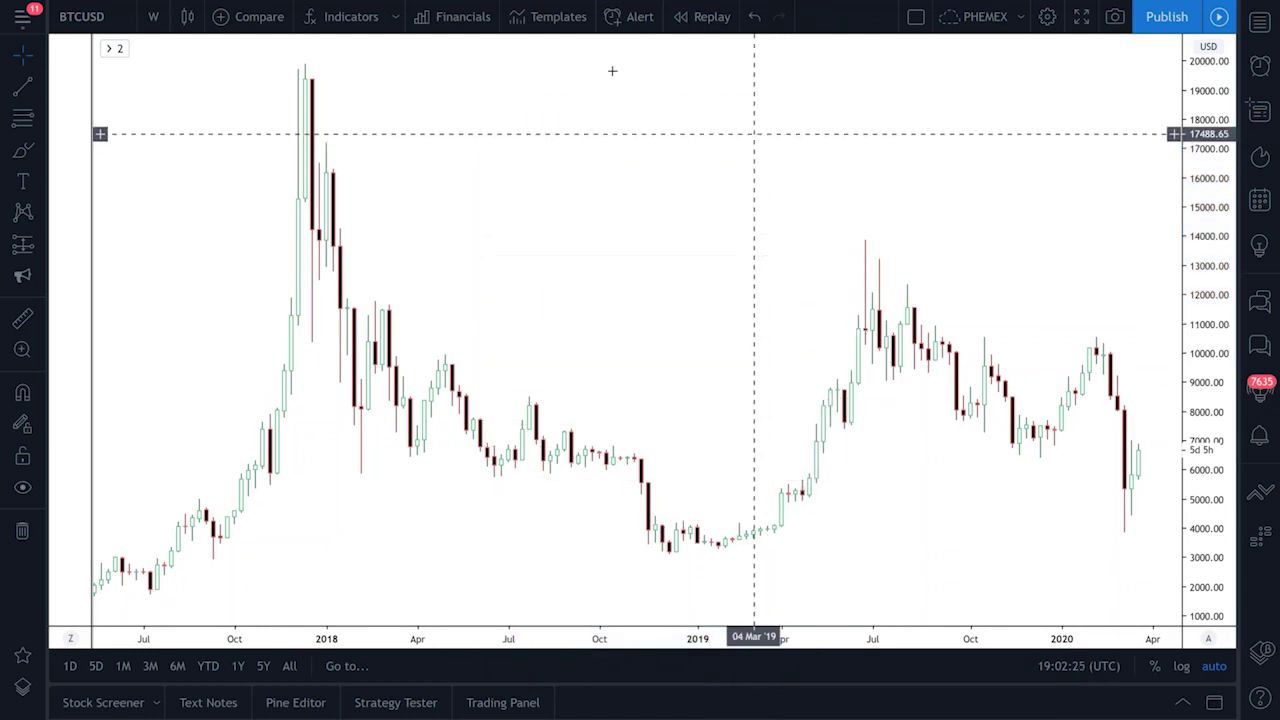
left_click(108, 49)
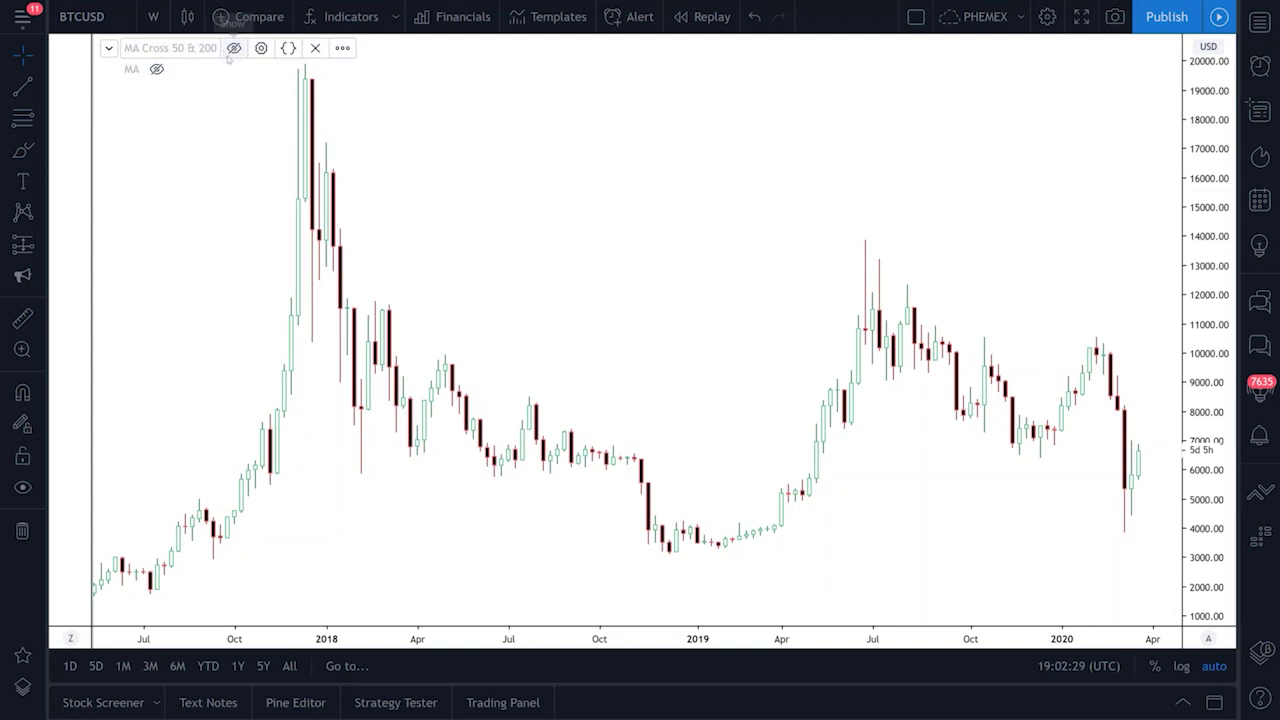
left_click(315, 48)
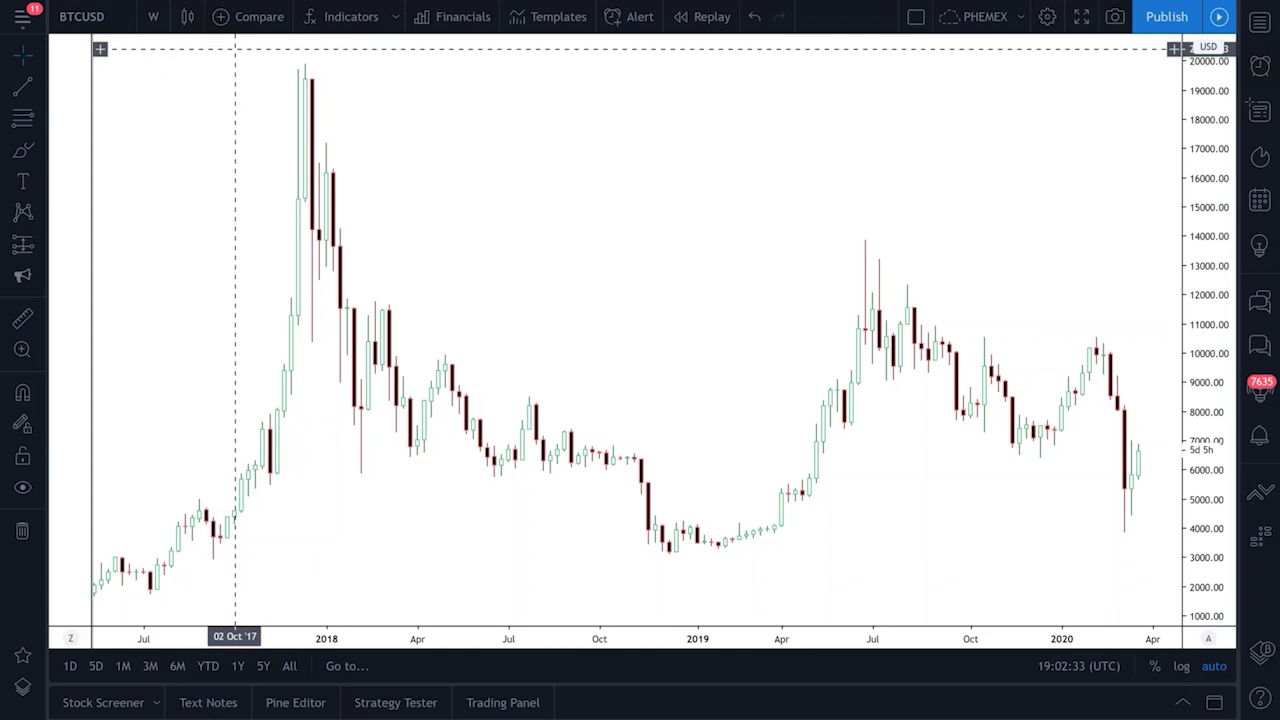
Add the Moving Average indicator by searching 'ma' in Indicators
left_click(345, 17)
left_click(346, 168)
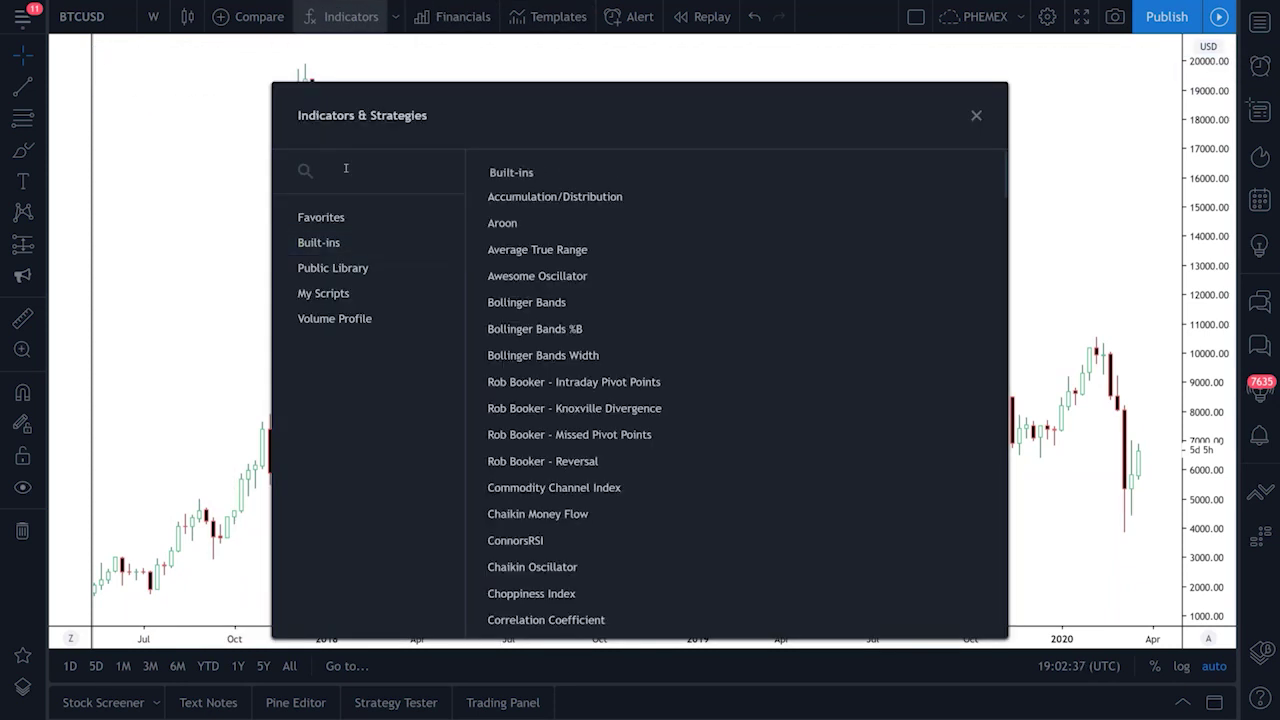
type("ma")
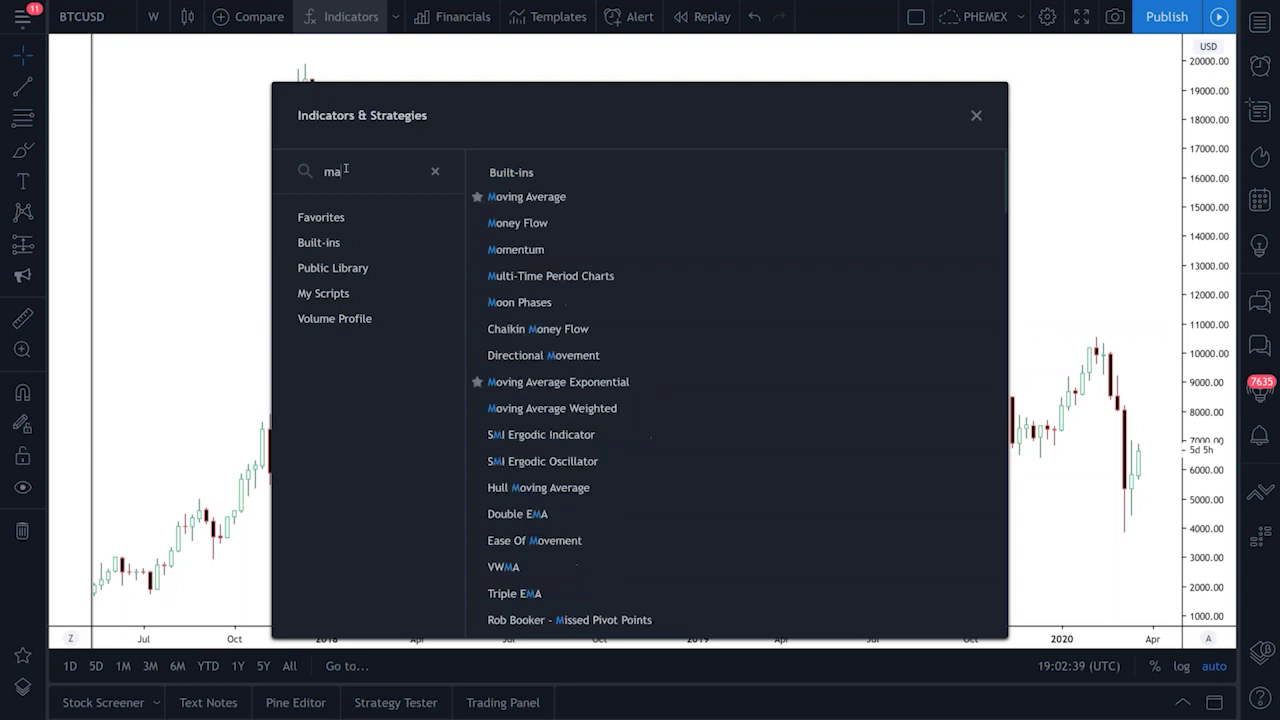
left_click(508, 199)
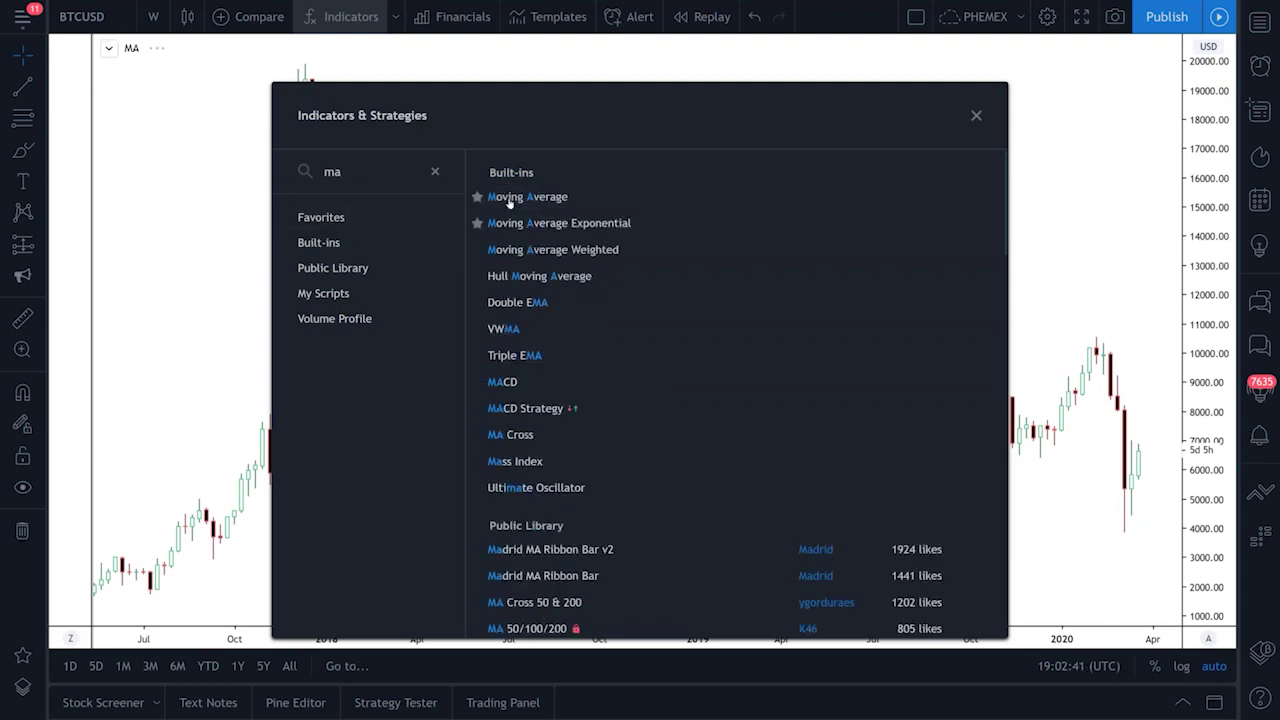
left_click(976, 116)
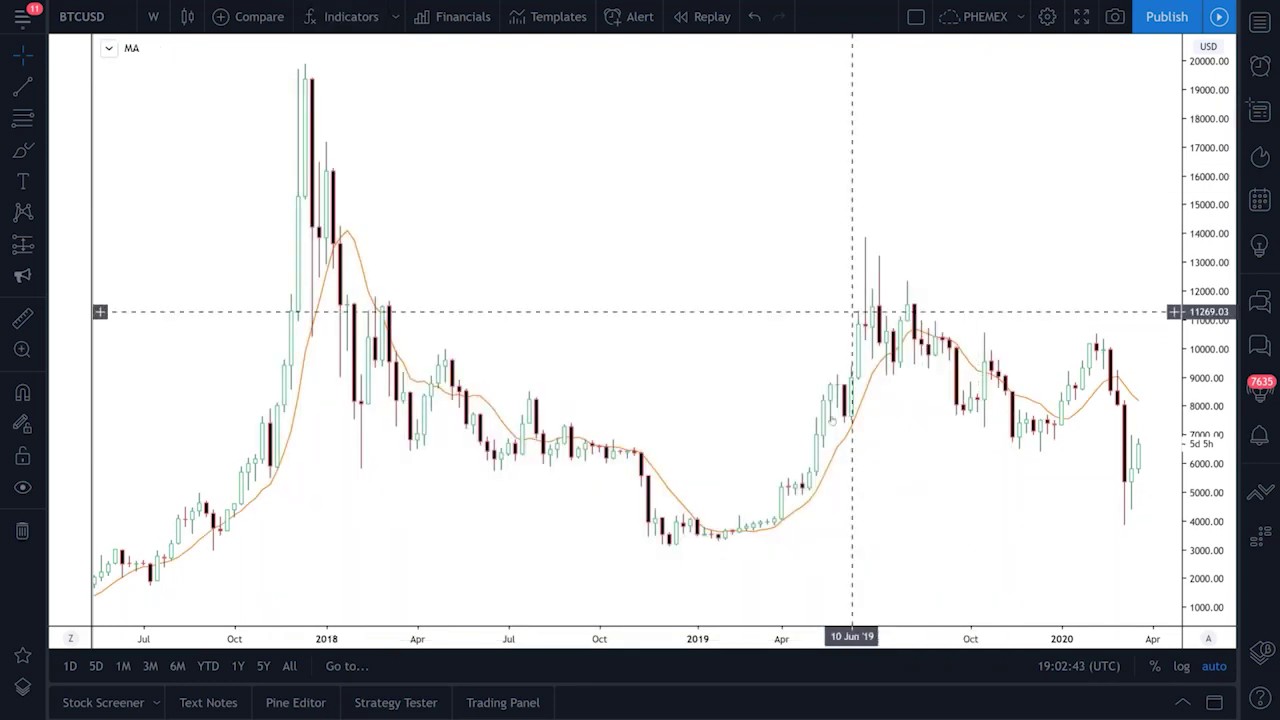
Set the Moving Average's Length input to 100
left_click(845, 438)
double_click(845, 438)
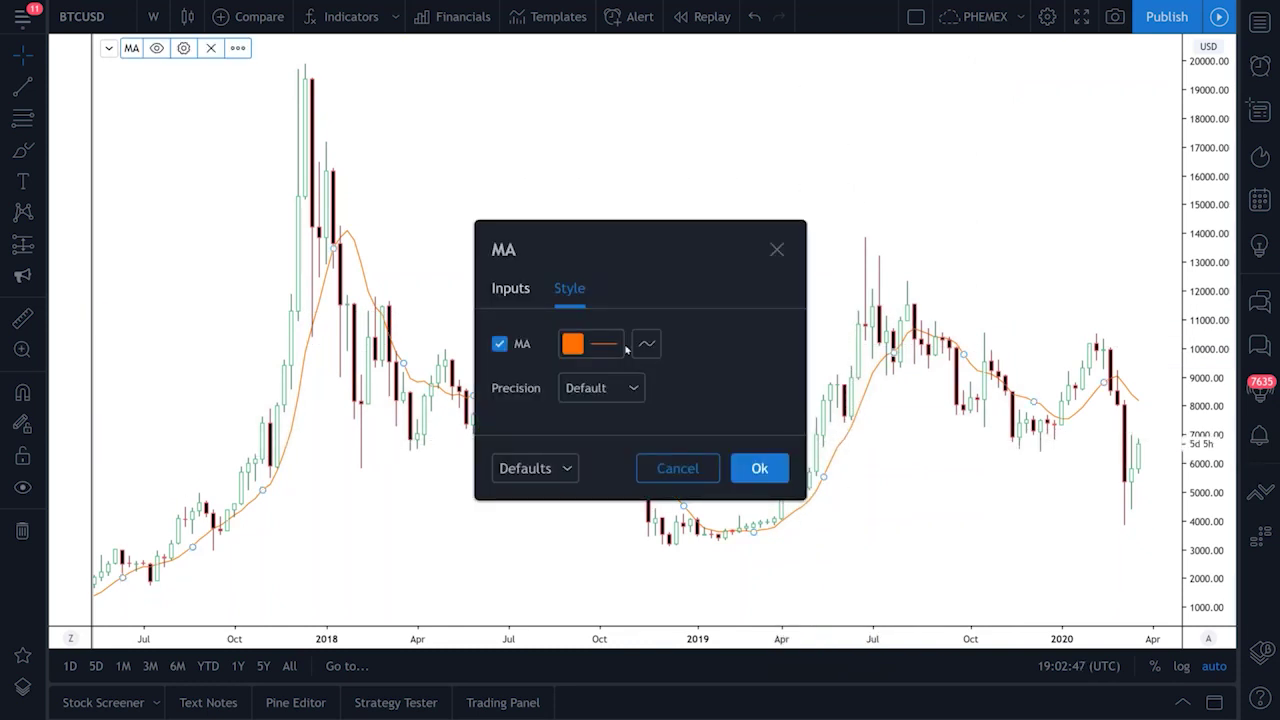
left_click(515, 290)
left_click(604, 345)
type("100")
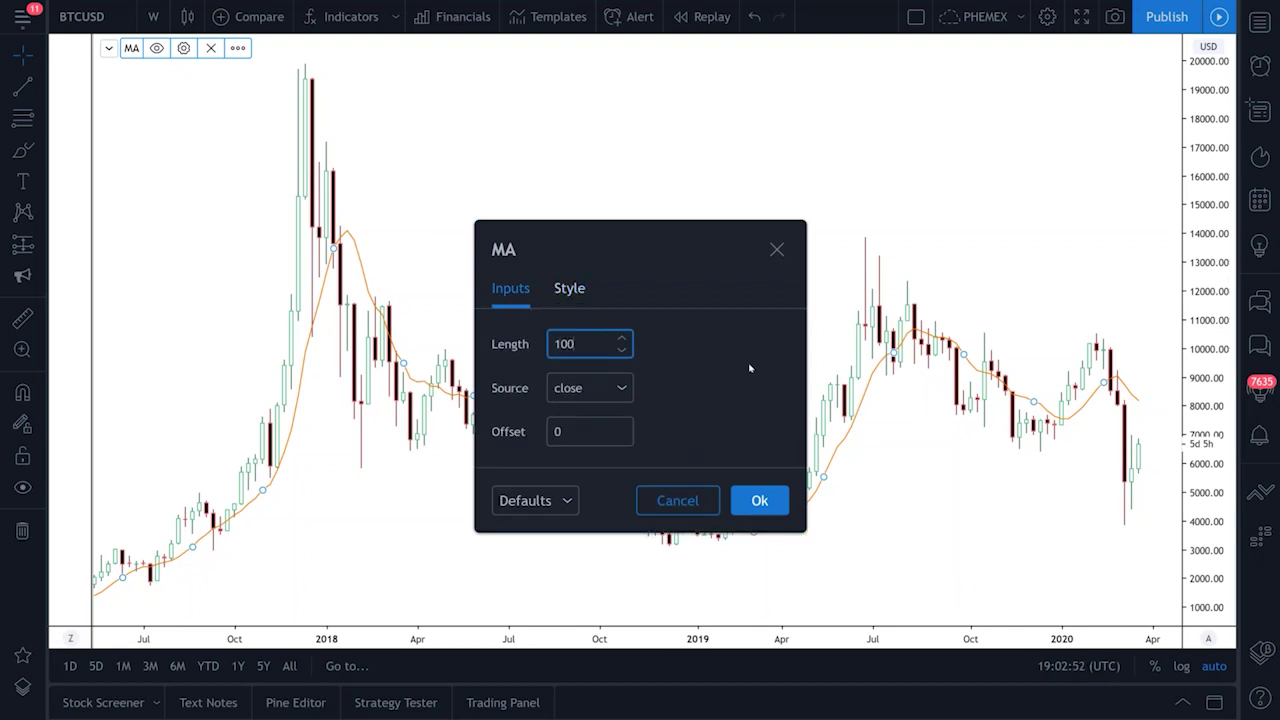
left_click(751, 501)
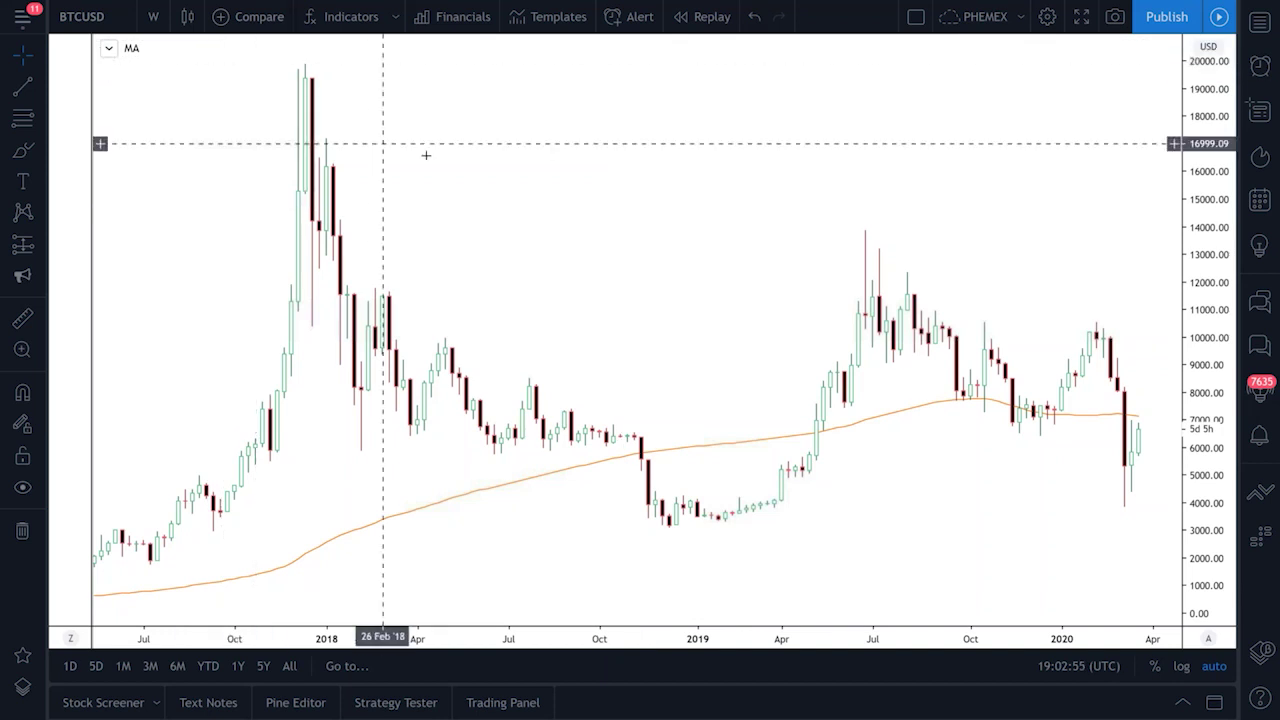
Add the MA Cross 50 & 200 indicator by searching 'ma cro'
left_click(358, 18)
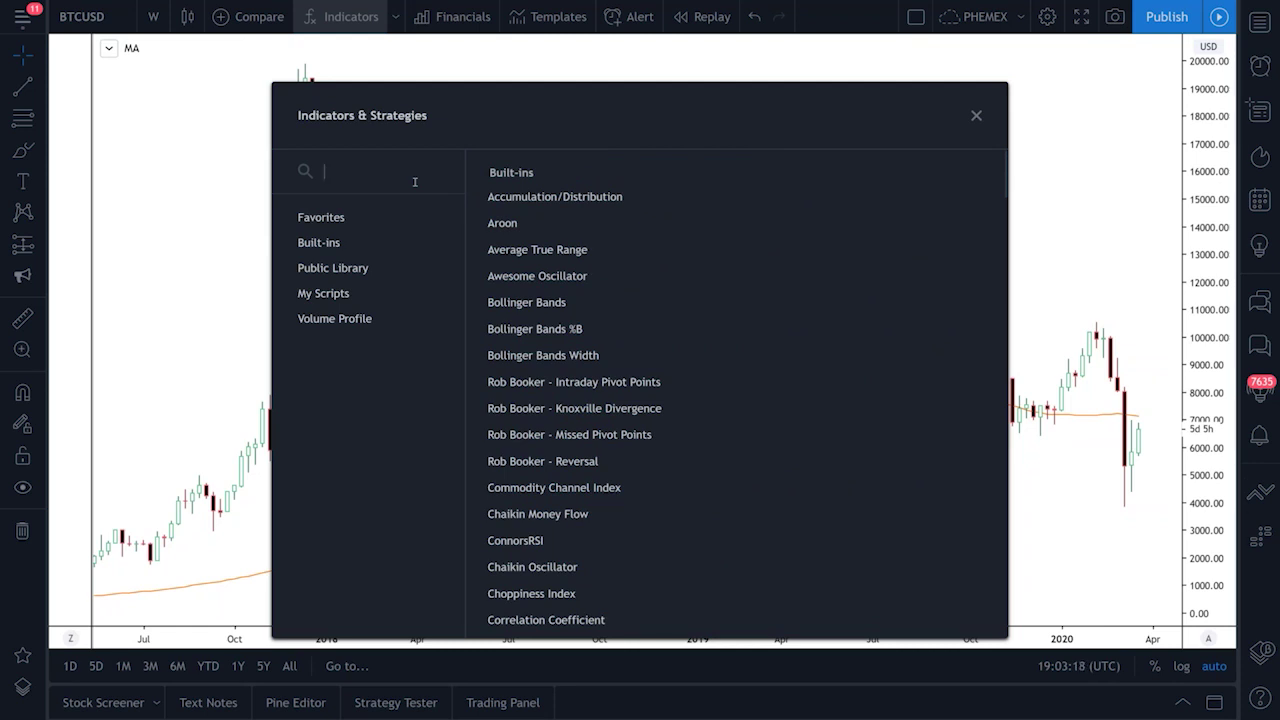
type("ma cross")
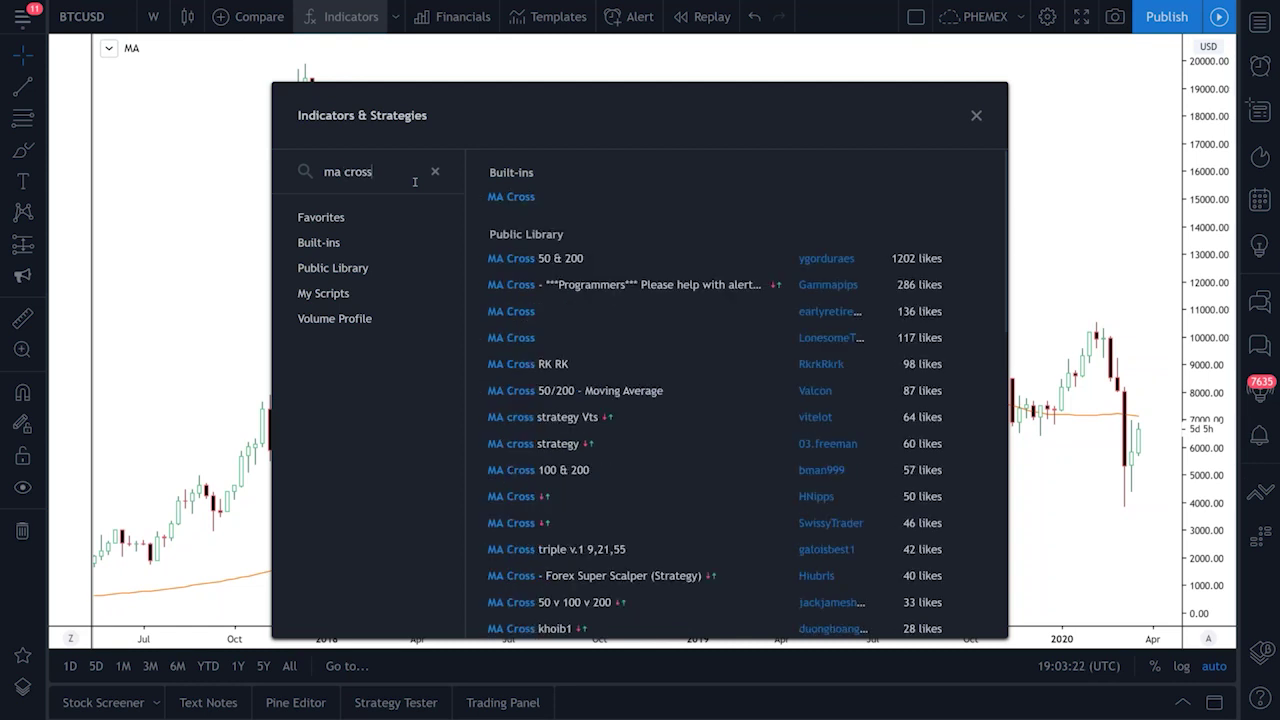
left_click(567, 260)
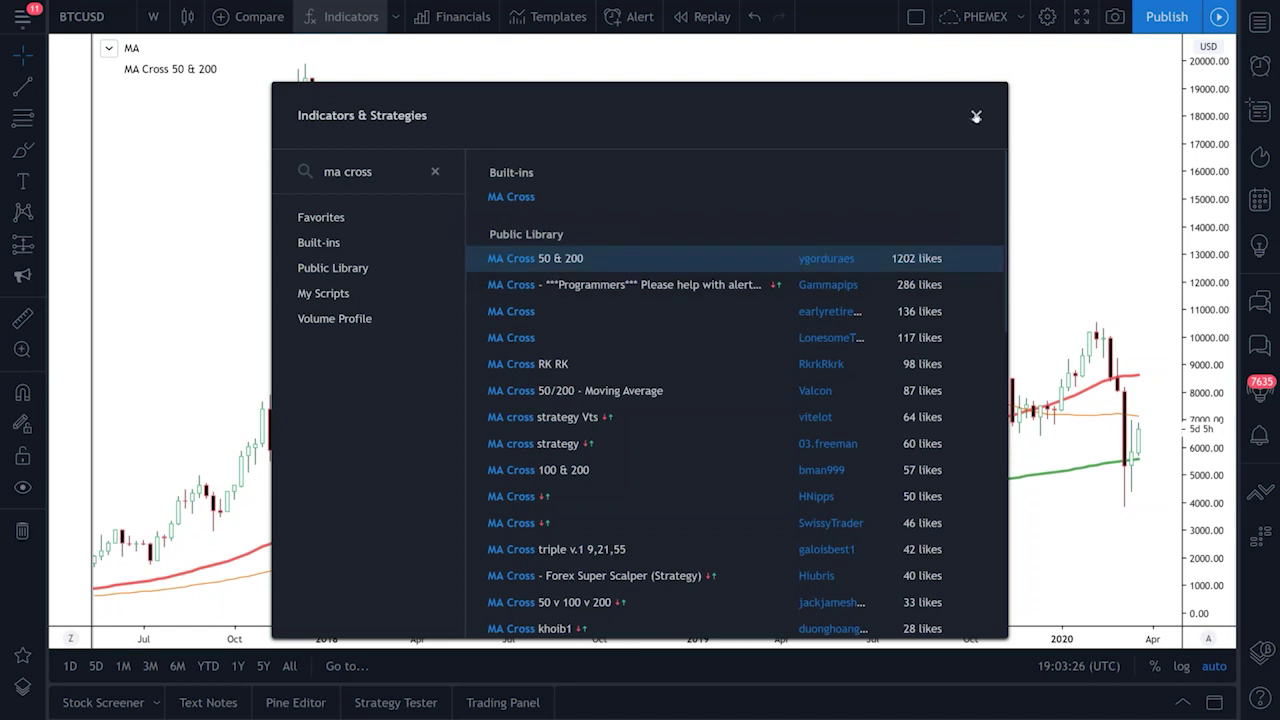
left_click(976, 117)
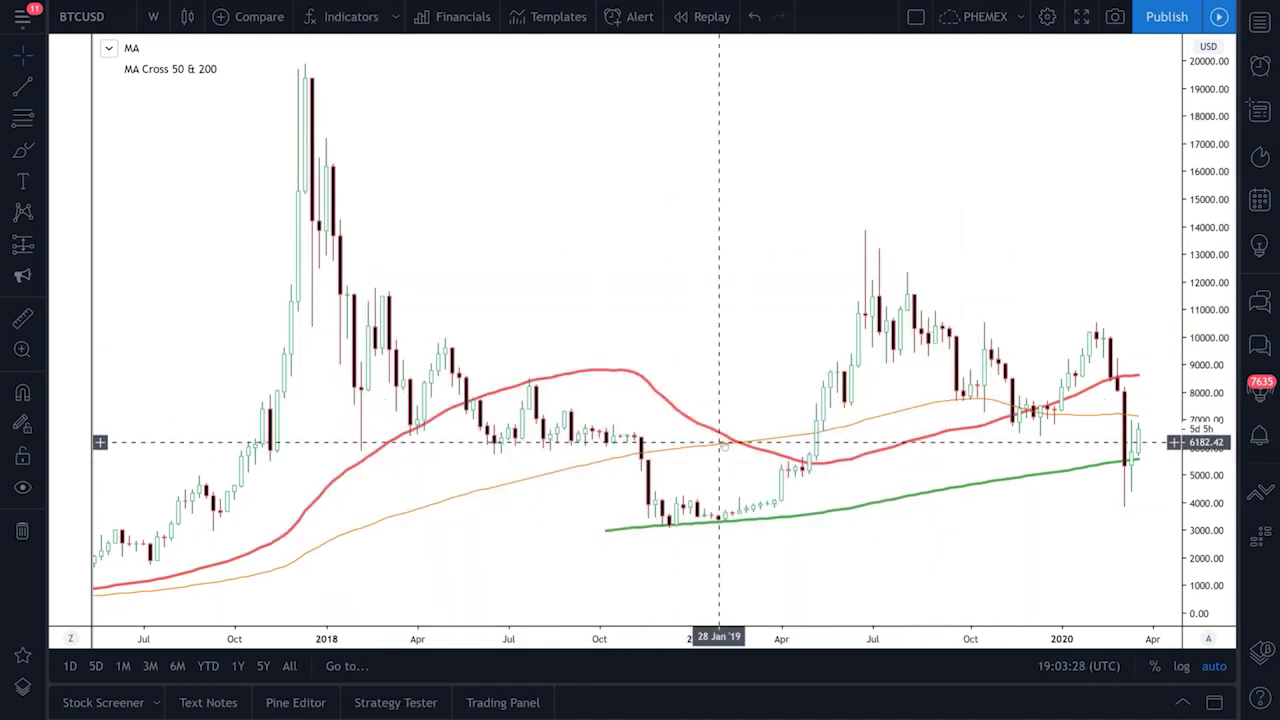
Switch off the MA Cross's third plot, keeping the red and green lines
left_click(261, 68)
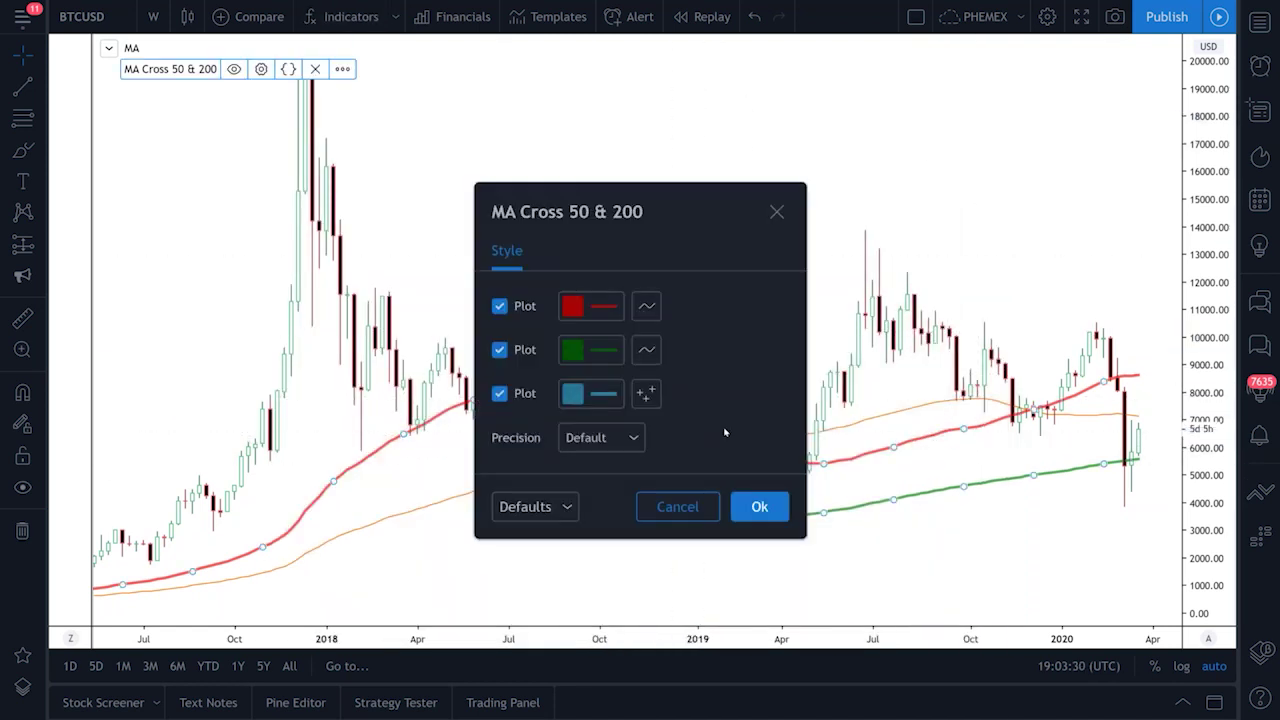
left_click(500, 394)
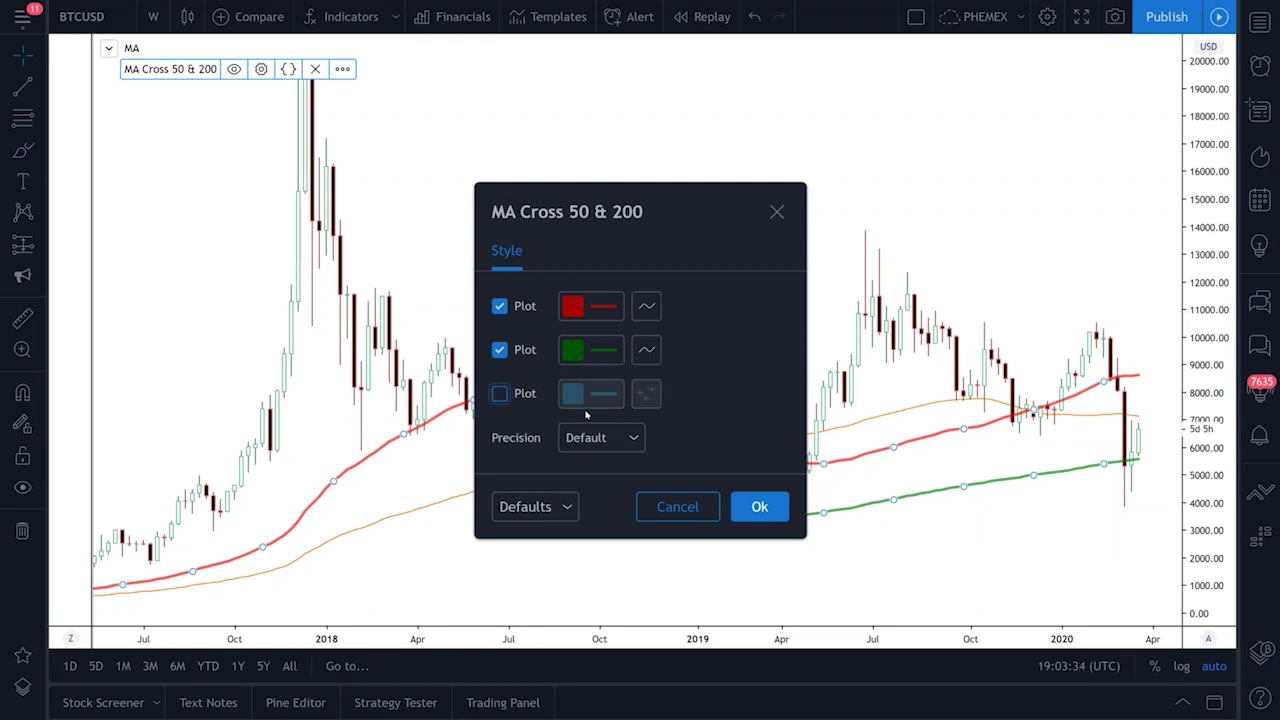
left_click(756, 507)
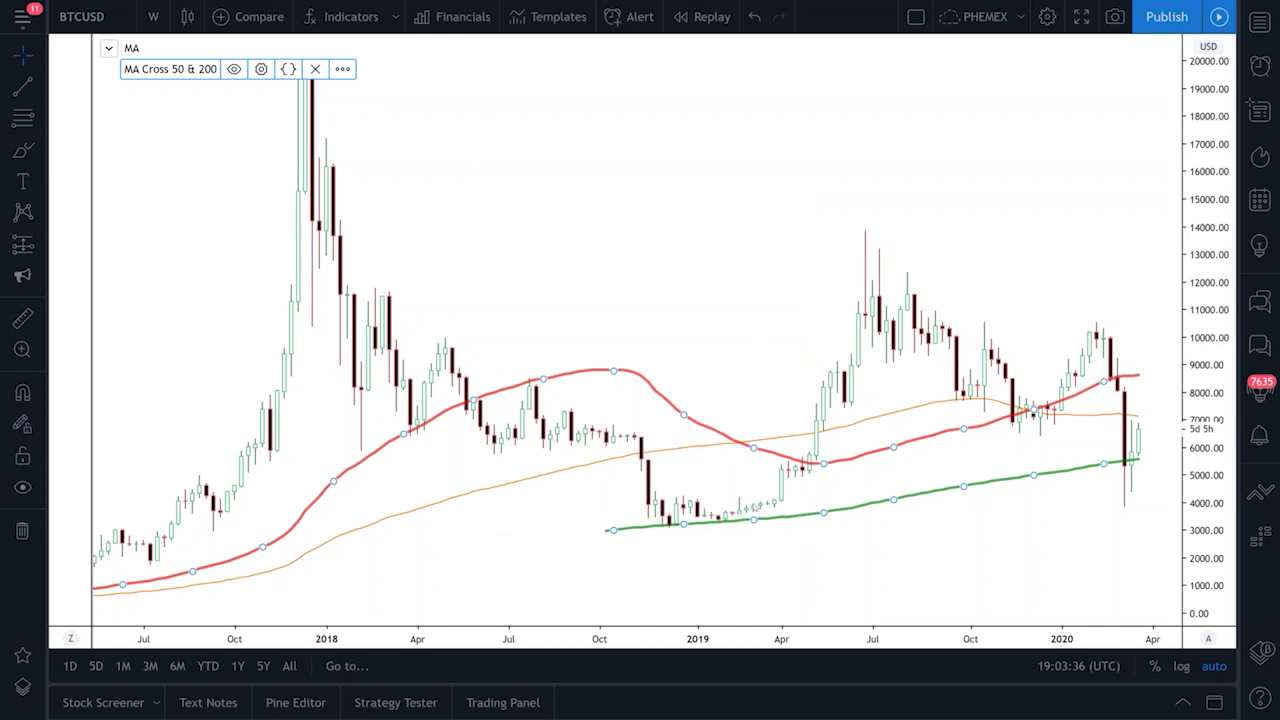
Pan to late 2017 and review the 100-length Moving Average's style settings unchanged
scroll(737, 363, "up", 3)
scroll(640, 304, "down", 5)
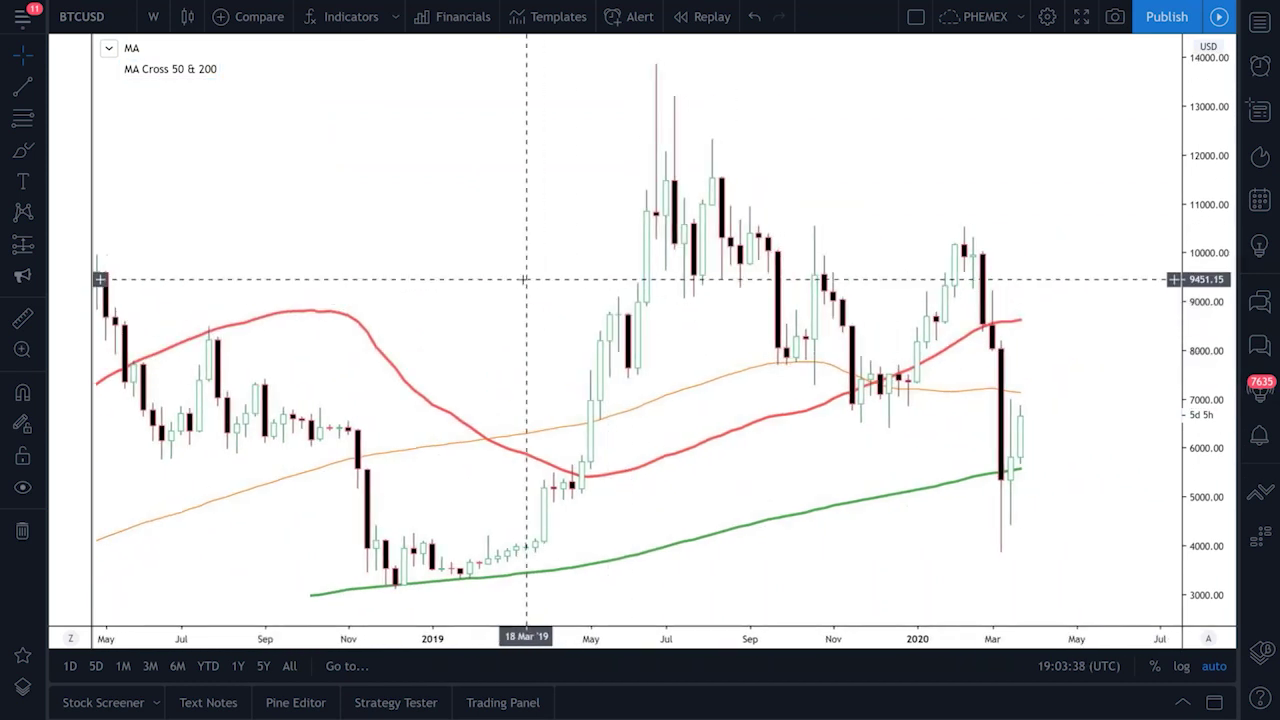
left_click_drag(674, 307, 523, 286)
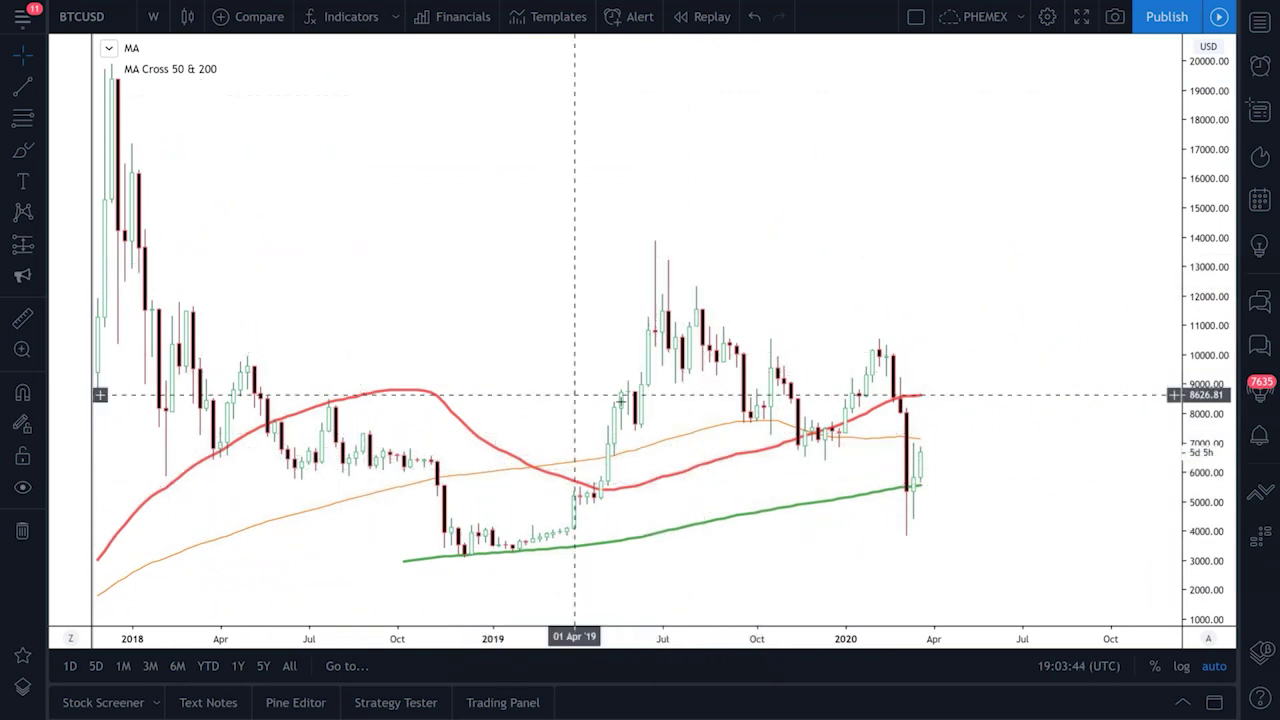
double_click(680, 431)
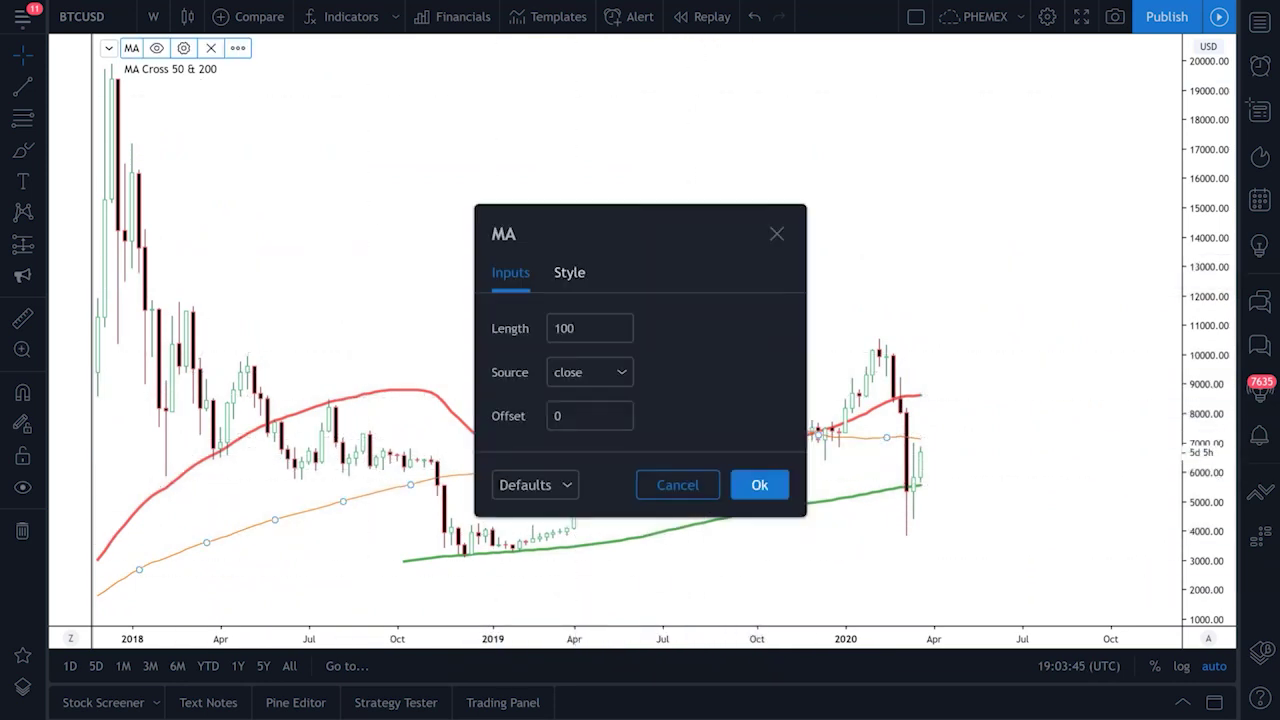
left_click(567, 276)
left_click(776, 233)
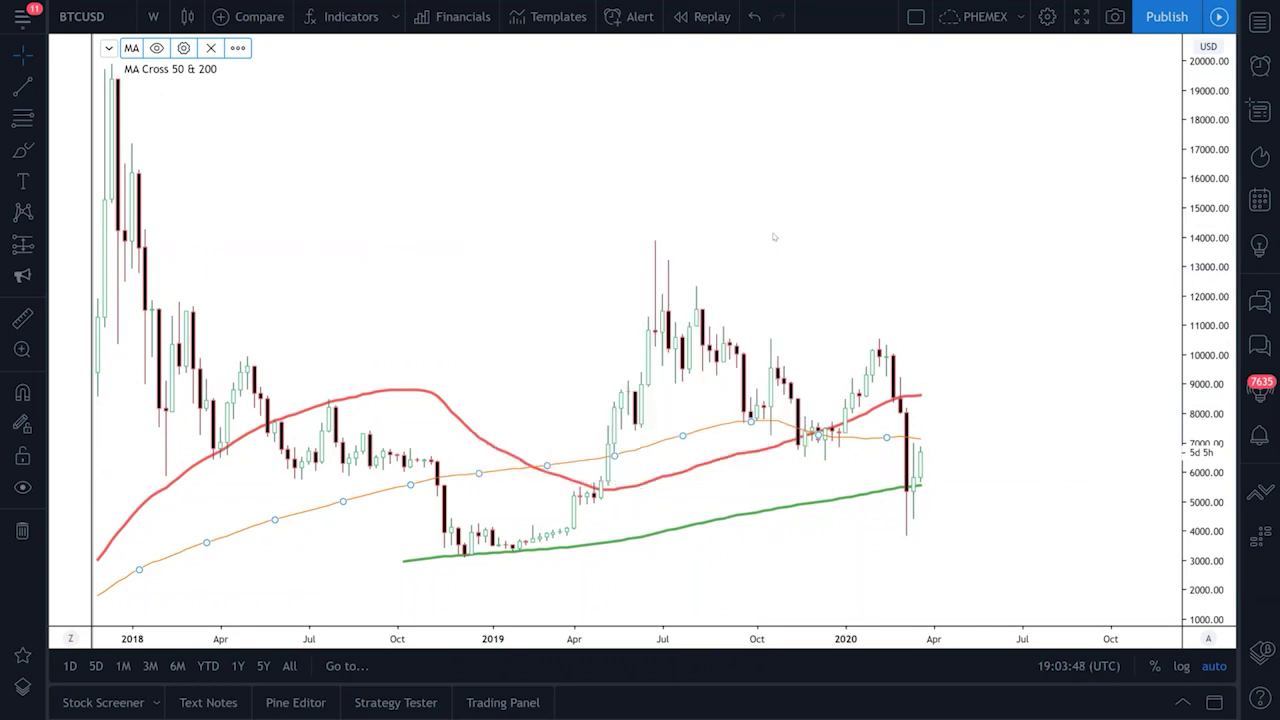
Hide the Moving Average and MA Cross 50 & 200 lines, then pan to early 2017
left_click_drag(493, 271, 546, 294)
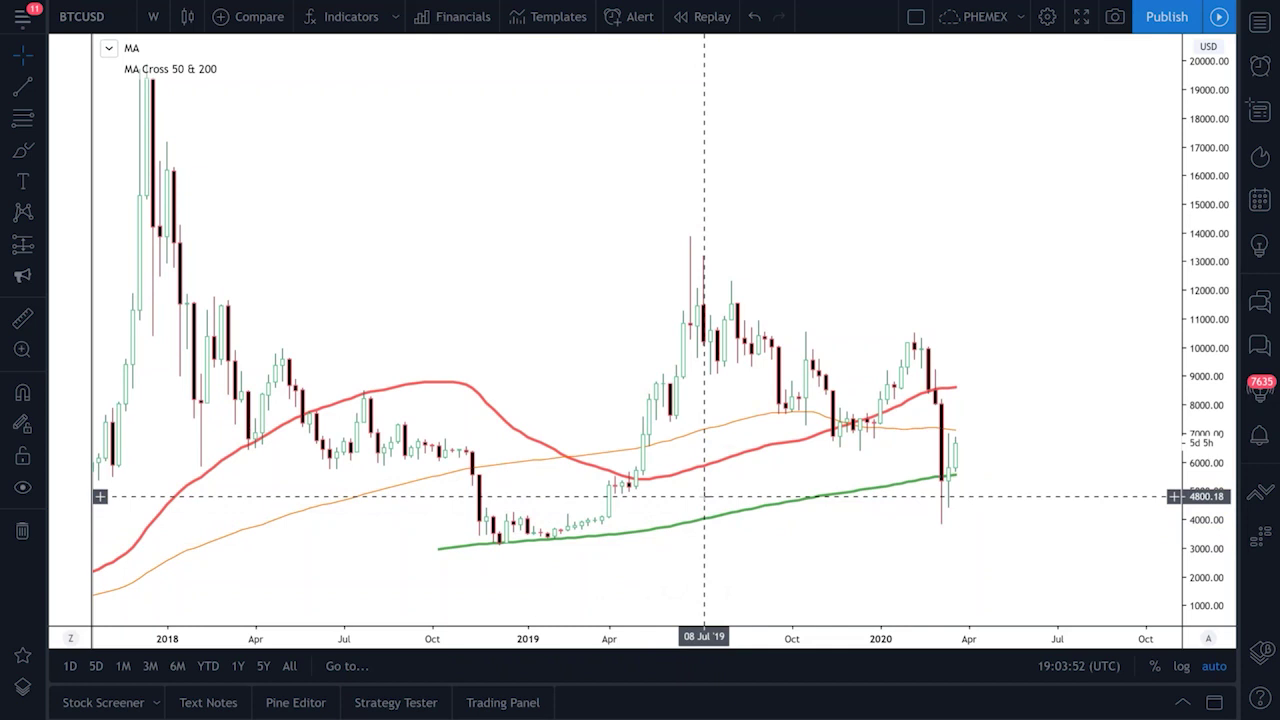
mouse_move(176, 68)
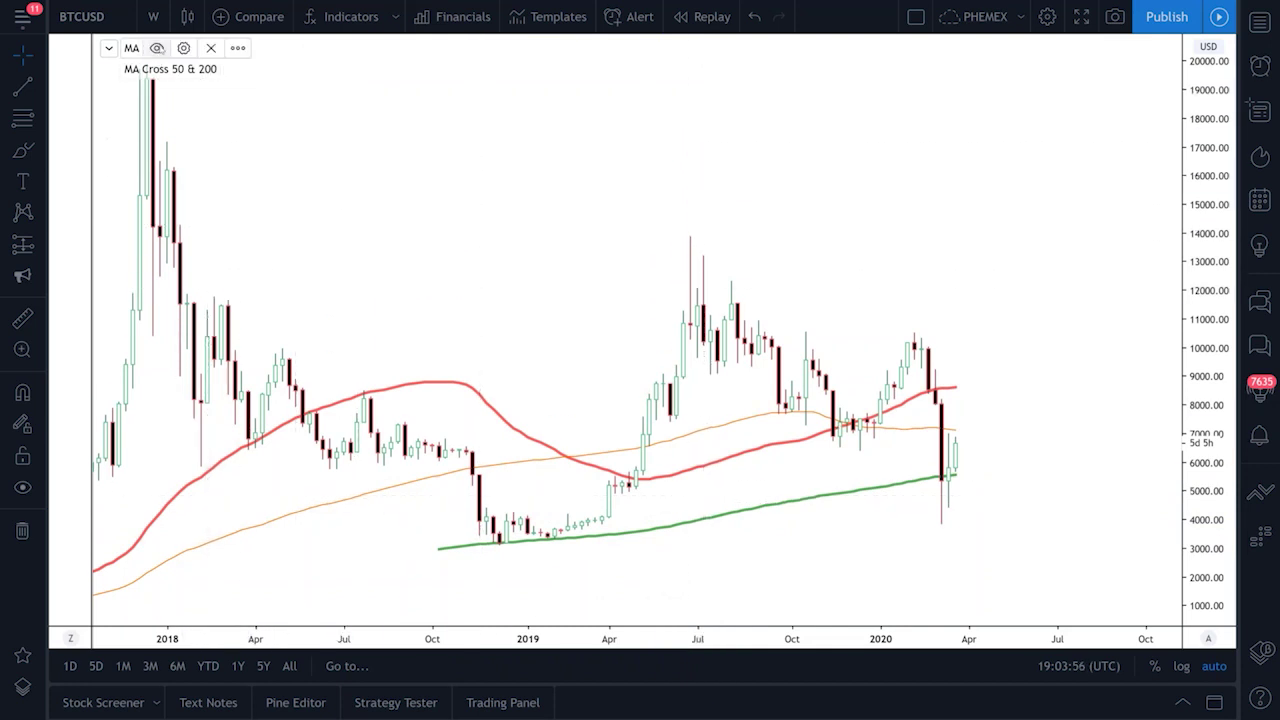
left_click(156, 48)
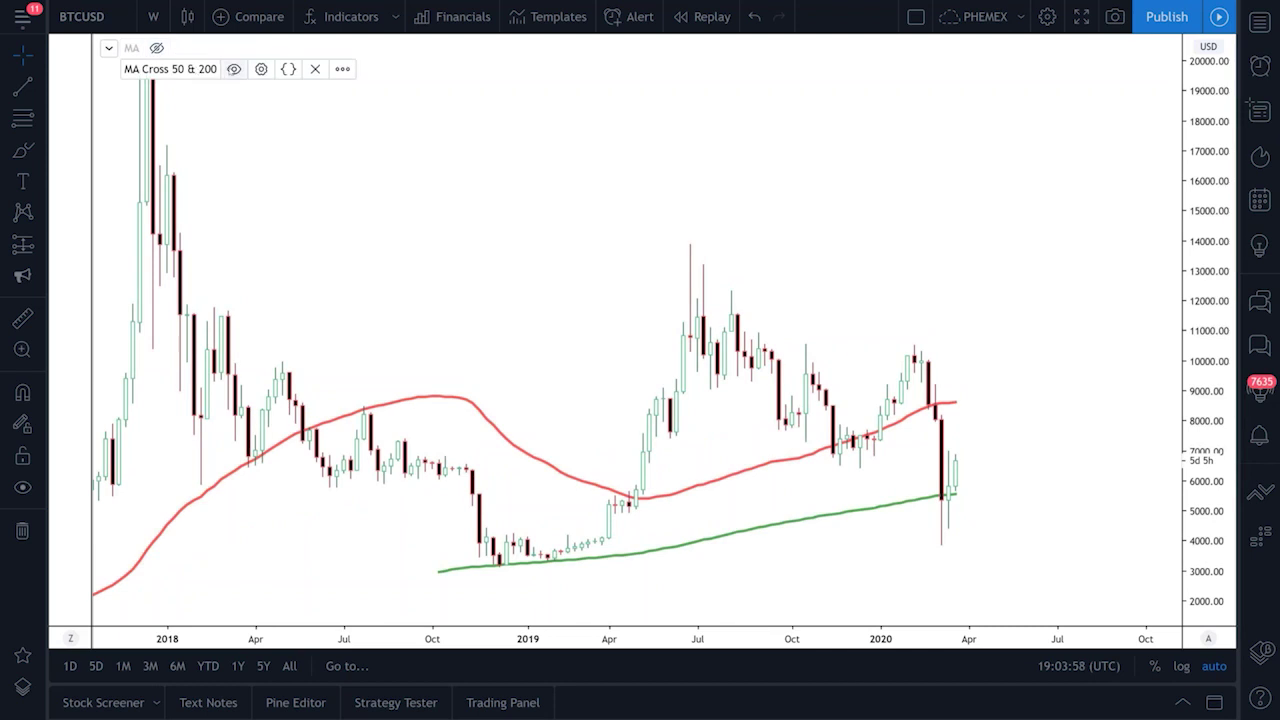
left_click(234, 69)
left_click_drag(210, 120, 618, 272)
scroll(600, 275, "right", 5)
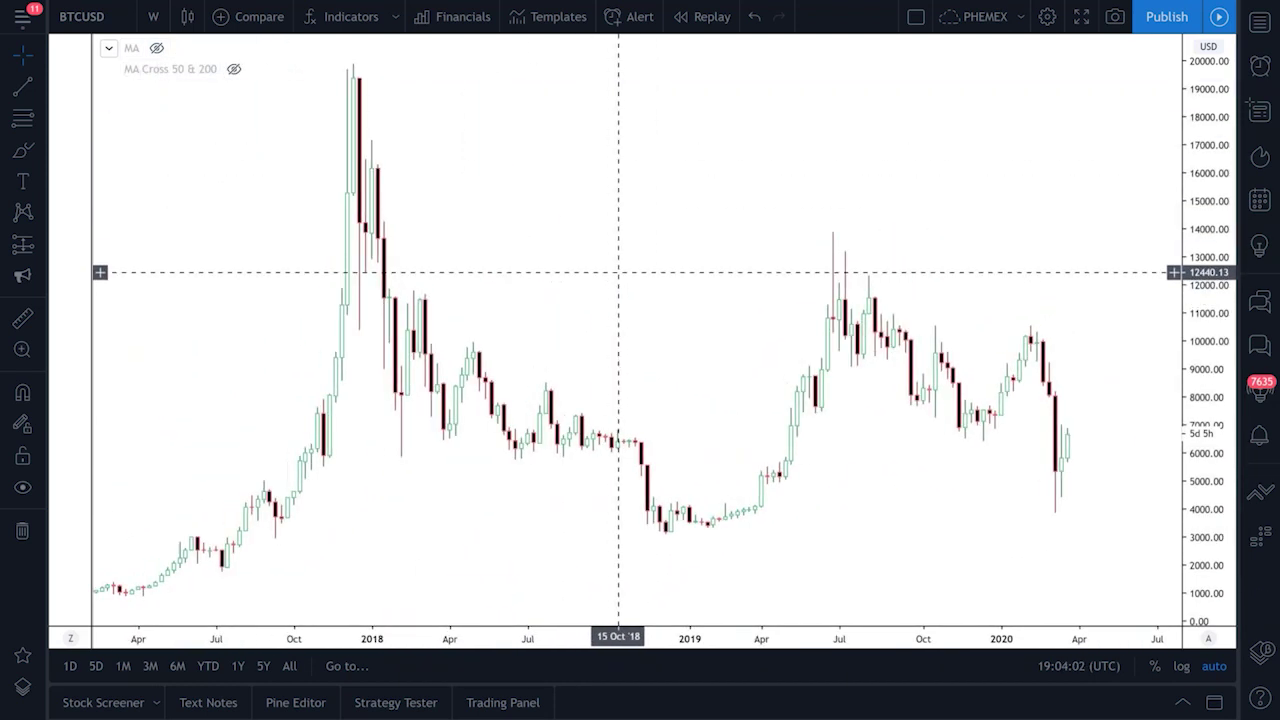